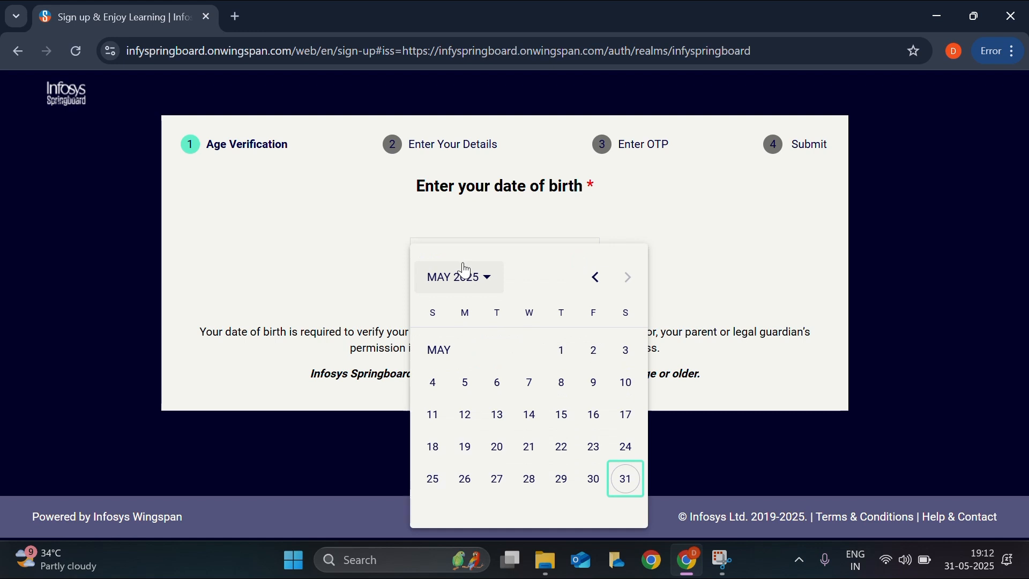
- Switch the calendar to year selection and pick the birth year and date to pass age verification
click(468, 278)
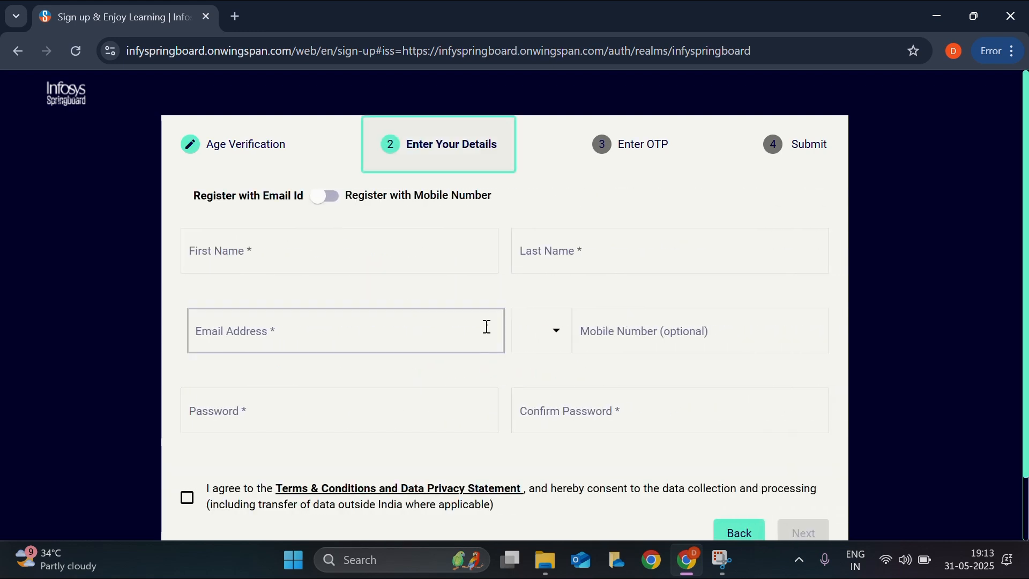
click(362, 252)
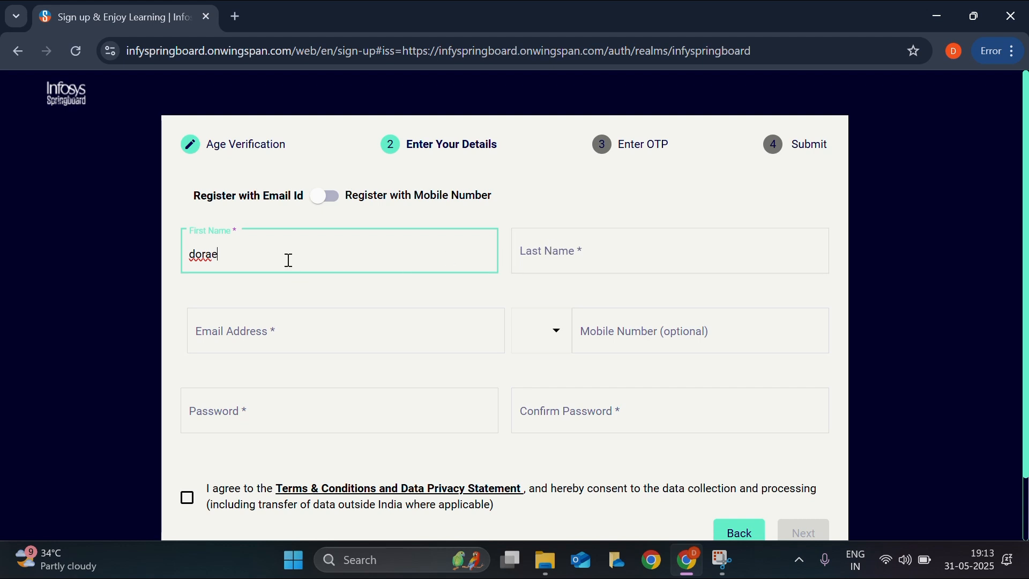
- Enter the last name and the e-mail address in the details form
click(523, 247)
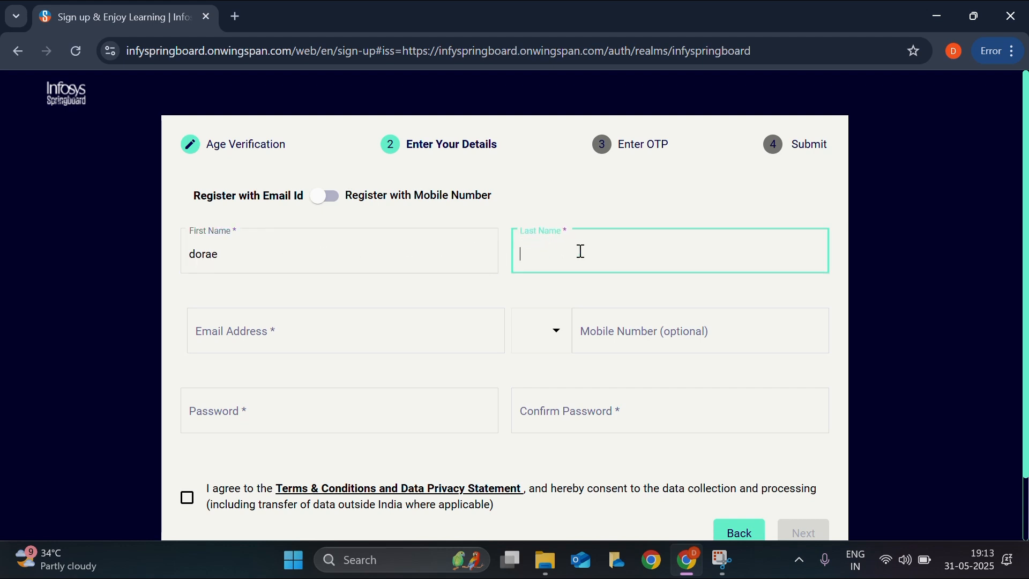
text(mon)
click(375, 323)
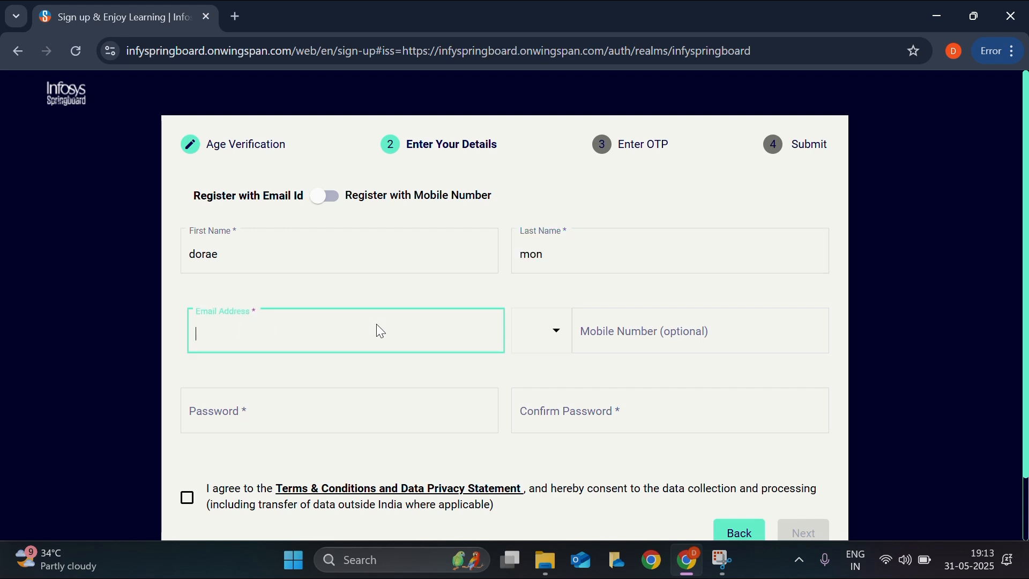
scroll(352, 263, down, 1)
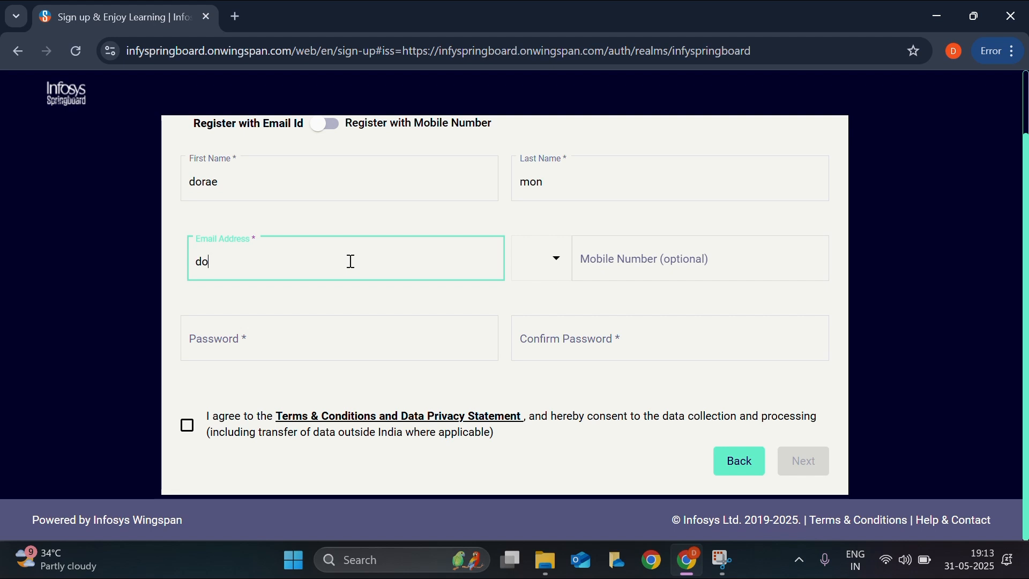
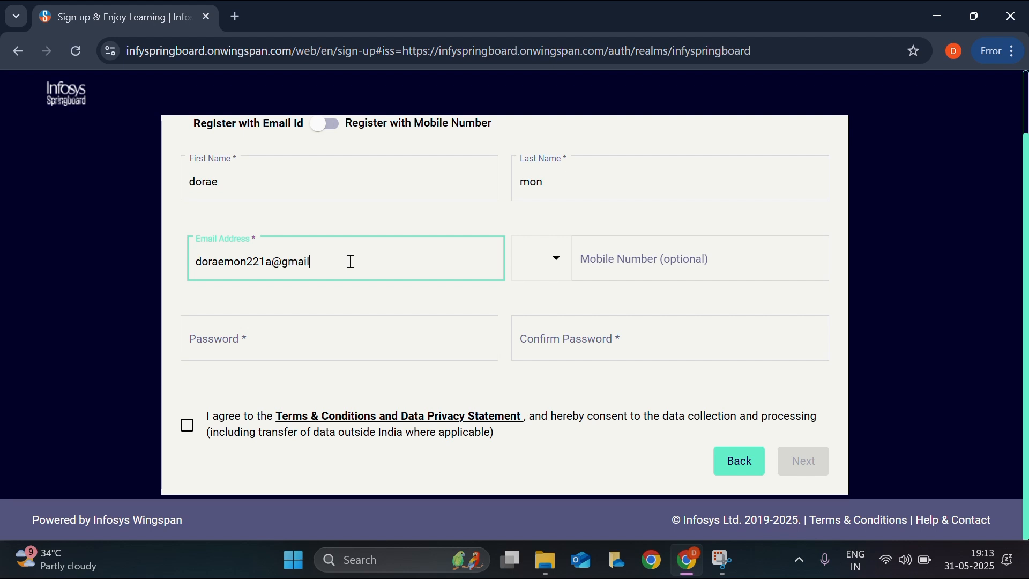
click(662, 261)
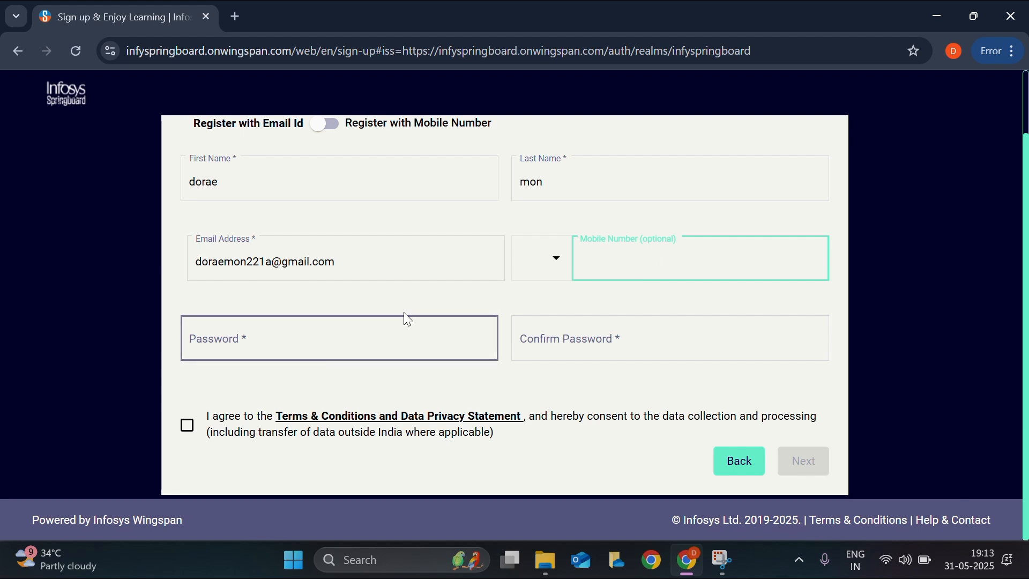
- Choose your own password and fill in both Password and Confirm Password
click(391, 340)
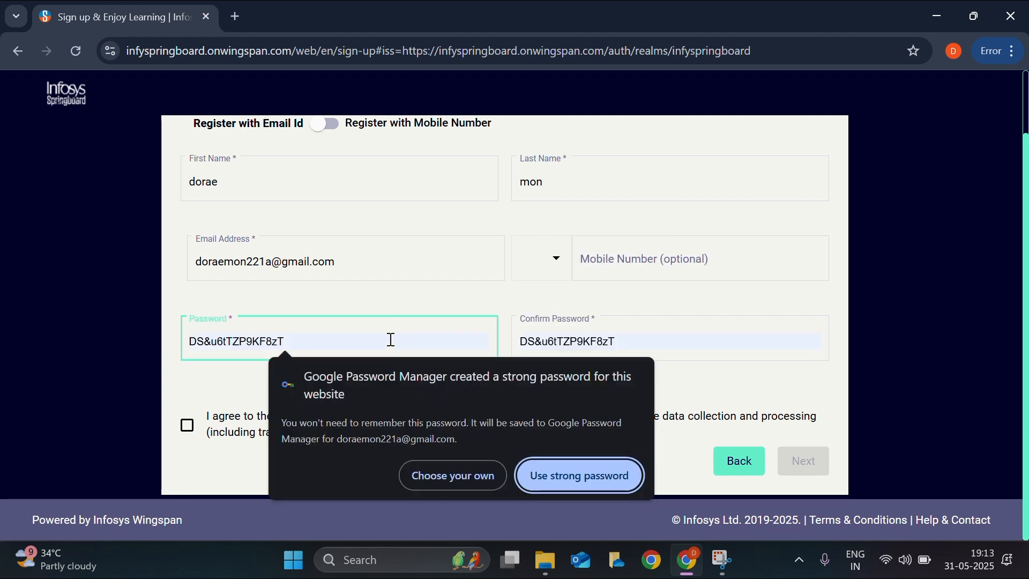
click(459, 479)
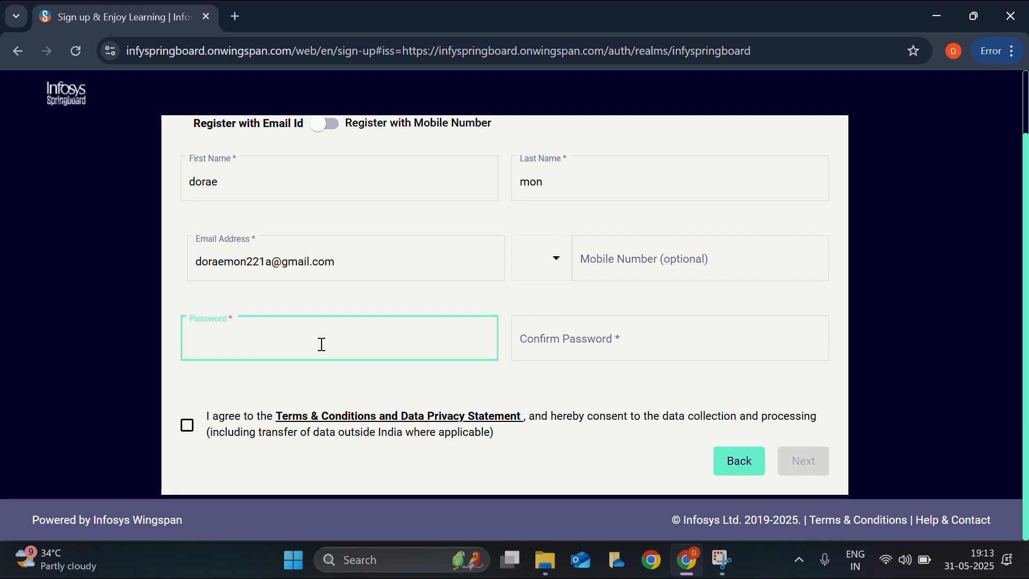
key(ctrl+v)
click(526, 339)
key(ctrl+v)
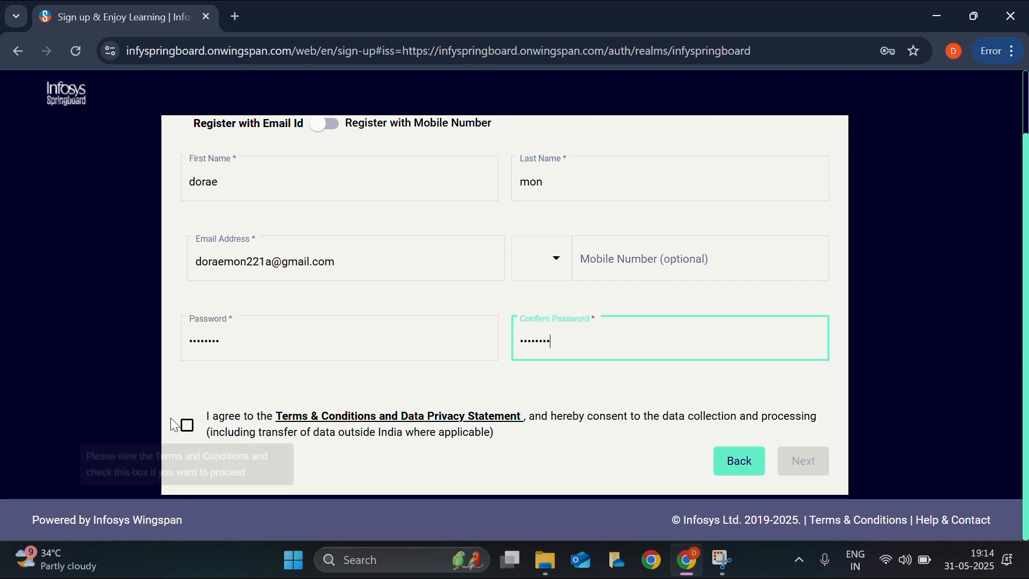
- Open the Terms of use, read through them, and close the window
click(185, 423)
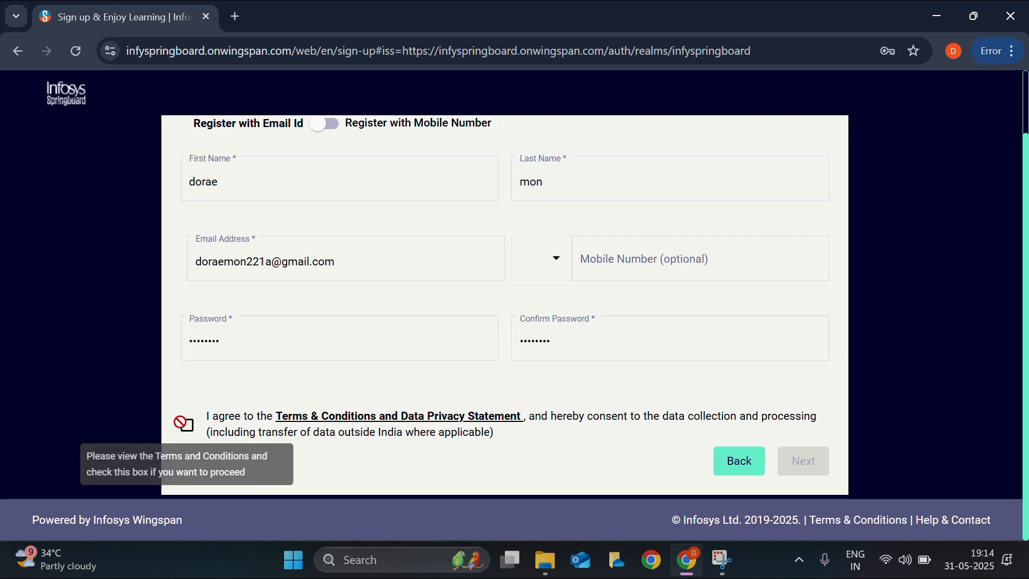
click(351, 417)
scroll(616, 320, down, 2)
scroll(616, 318, down, 5)
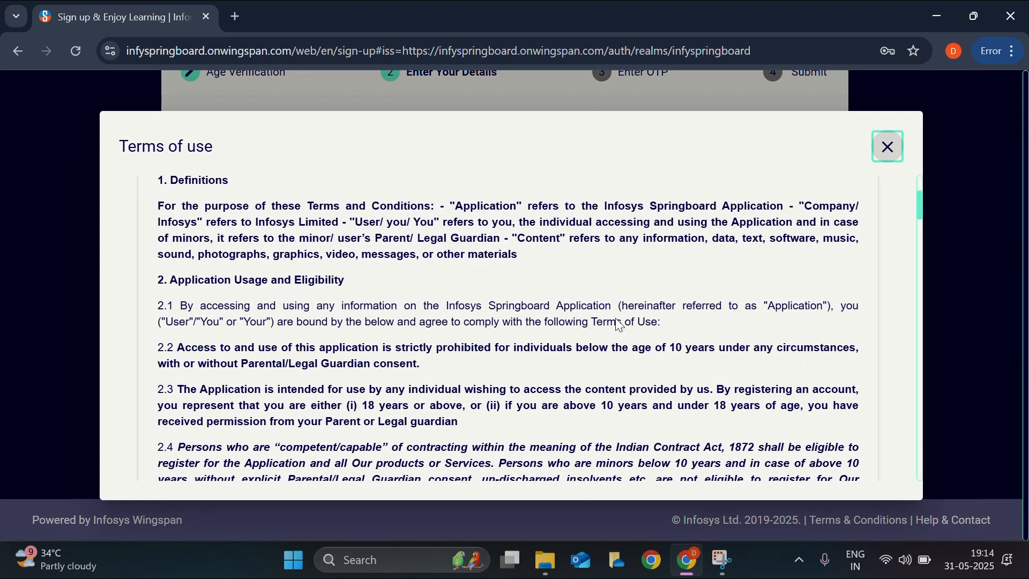
scroll(617, 325, down, 20)
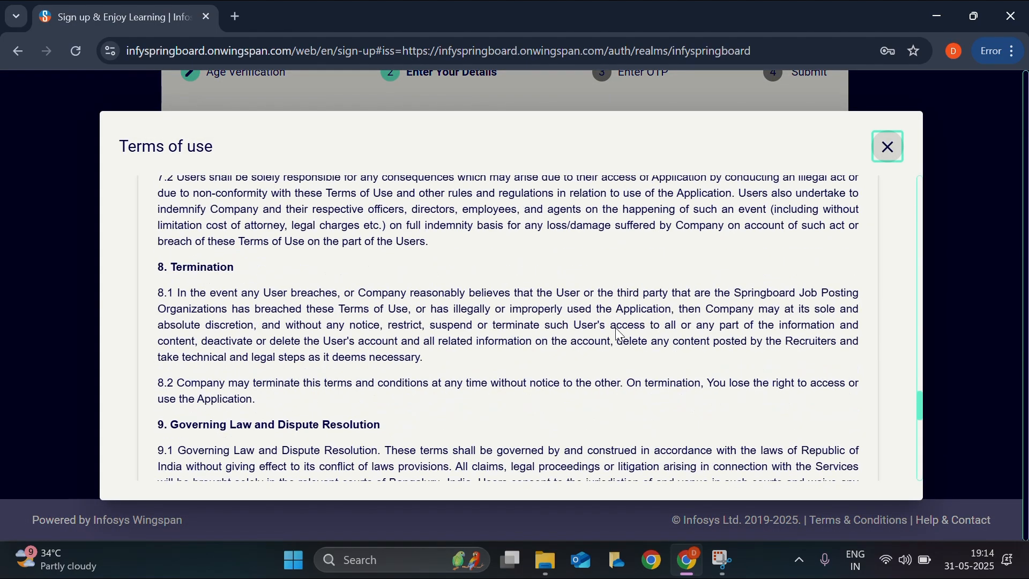
click(887, 146)
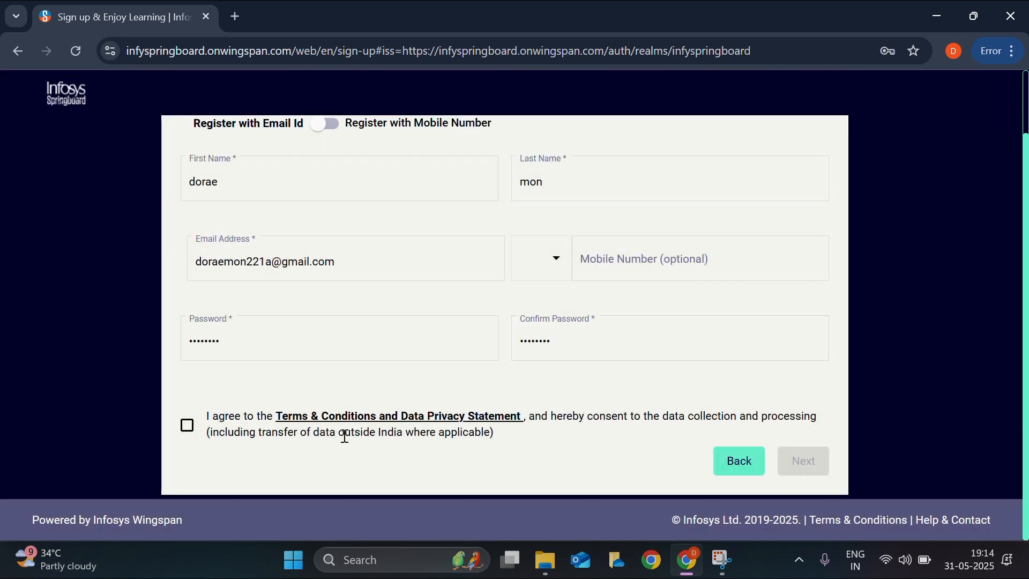
- Agree to the terms and data privacy statement and submit the e-mail registration
click(188, 426)
click(804, 461)
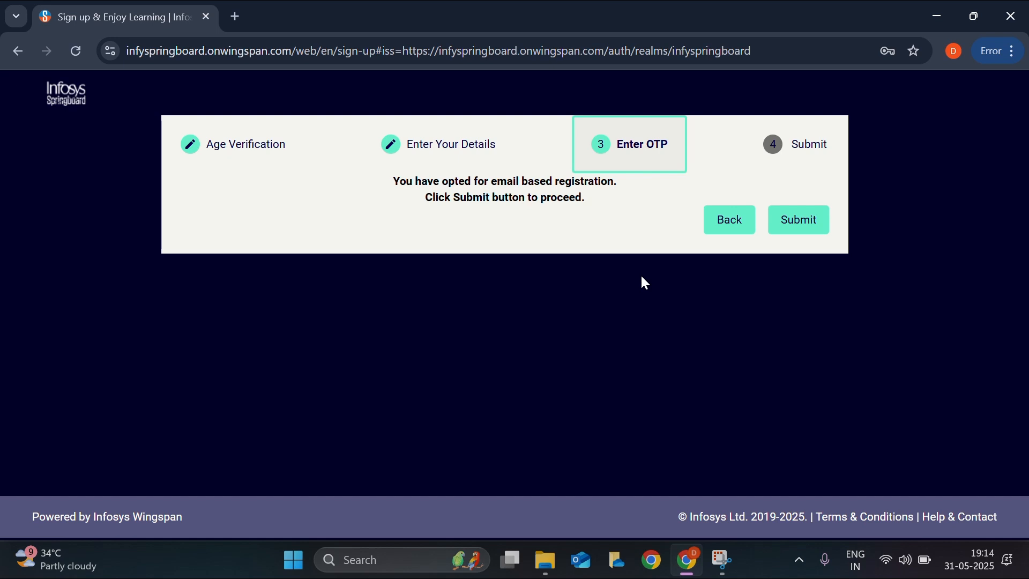
click(796, 227)
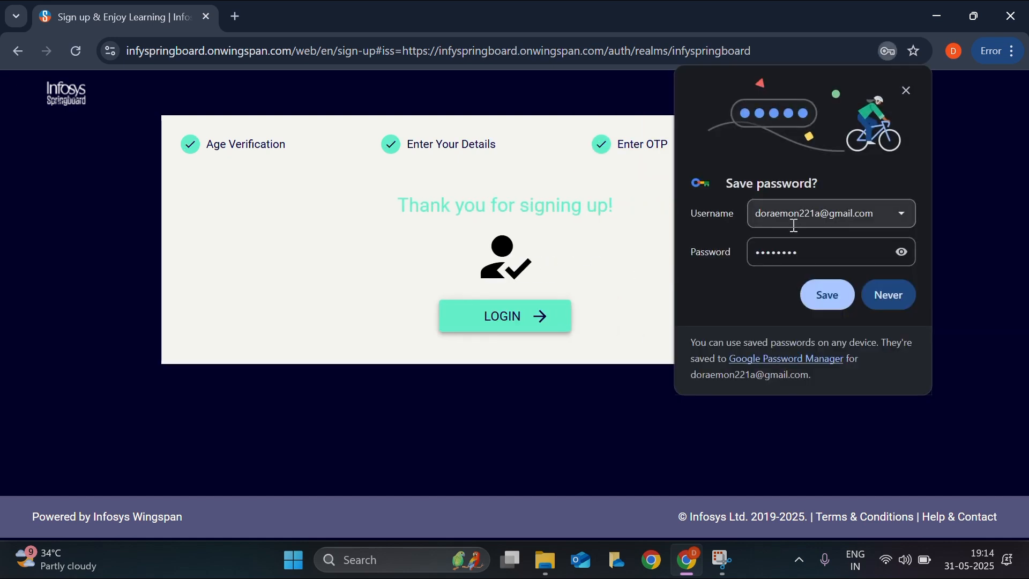
- Save the password, log in with the new account, and resend the verification e-mail
click(830, 298)
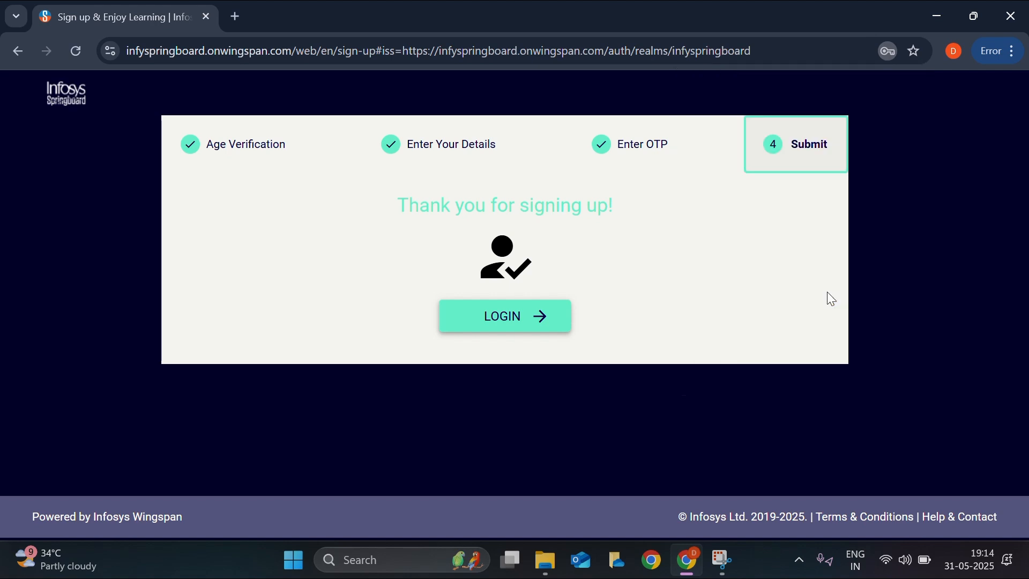
click(534, 327)
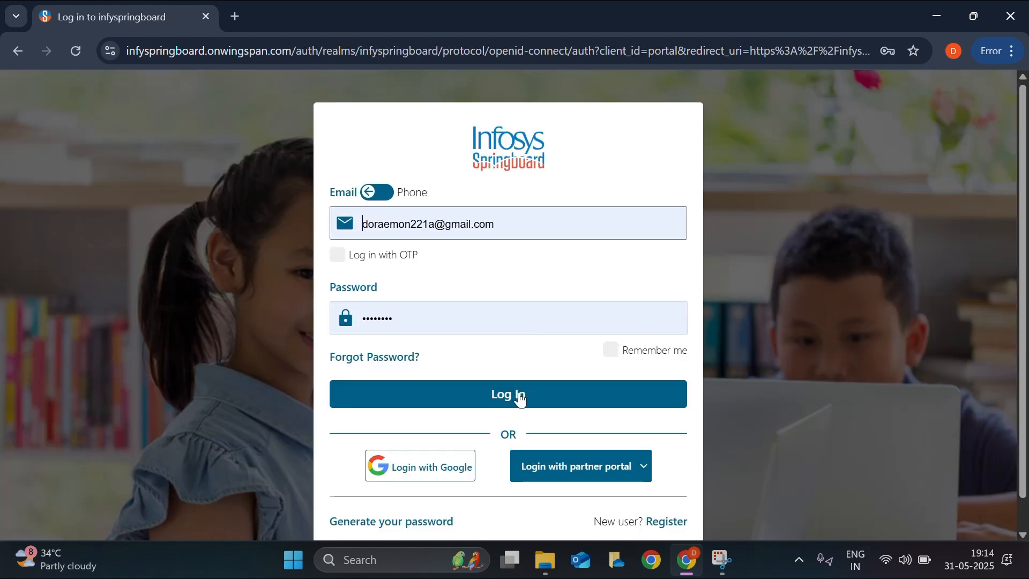
click(519, 395)
click(610, 226)
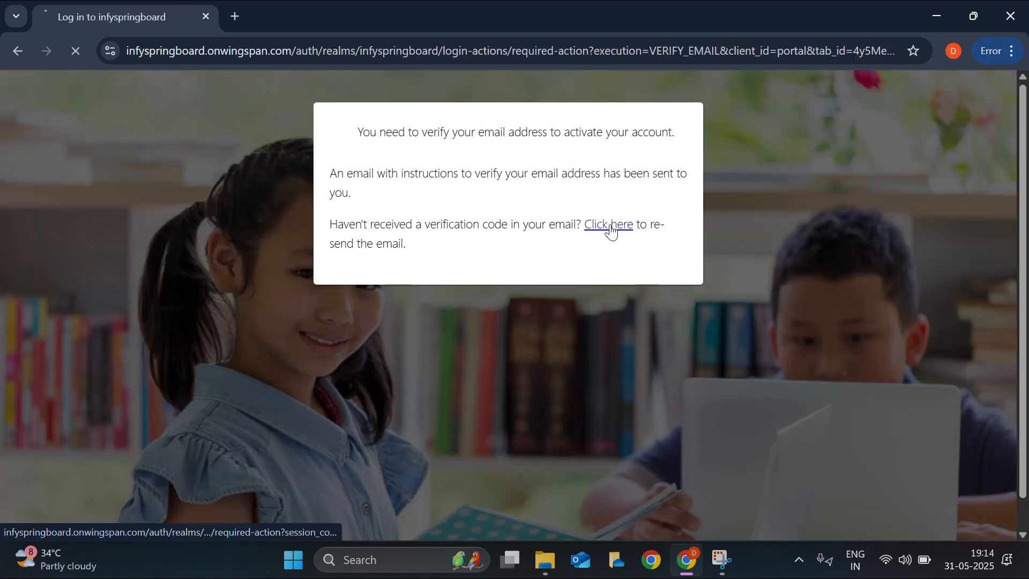
click(234, 16)
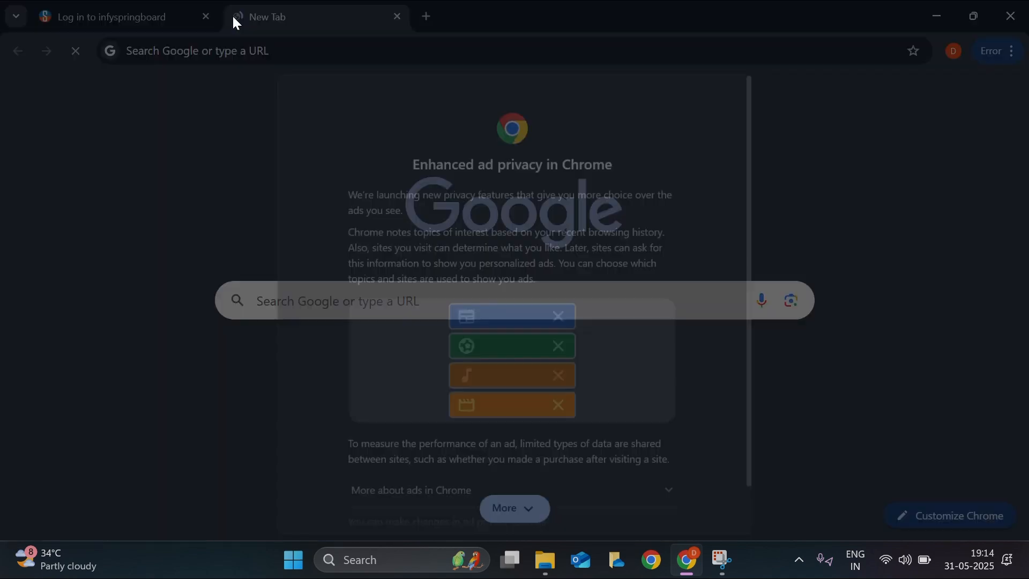
- Dismiss the ad privacy notice, then open Springboard's Verify email message in Gmail and follow its link
scroll(601, 354, down, 3)
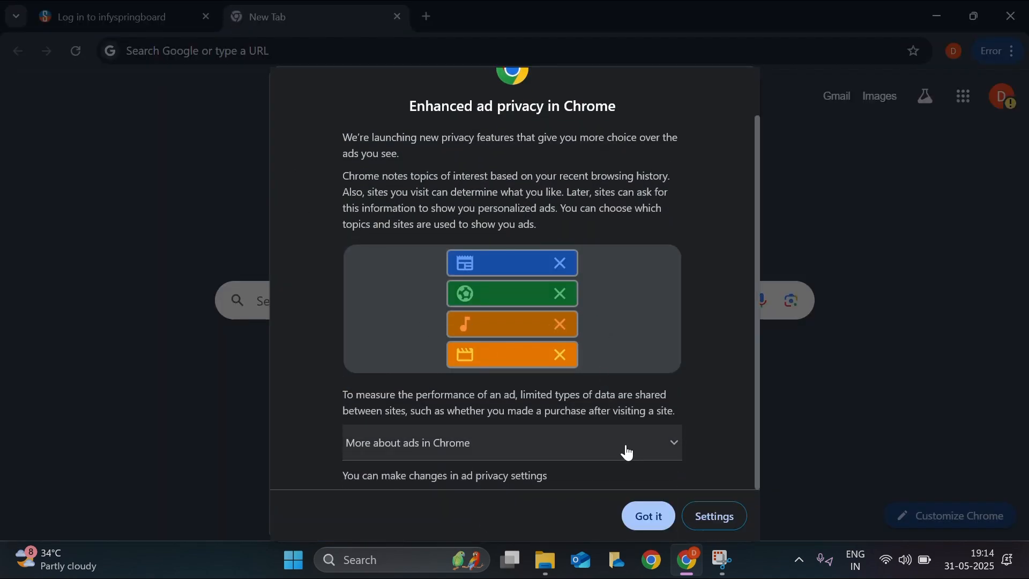
click(646, 515)
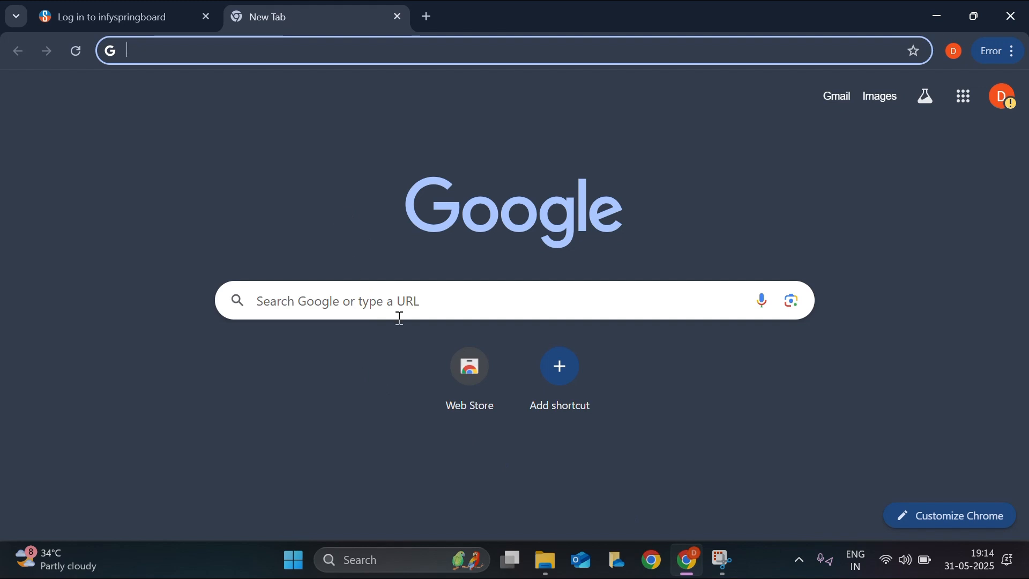
click(840, 99)
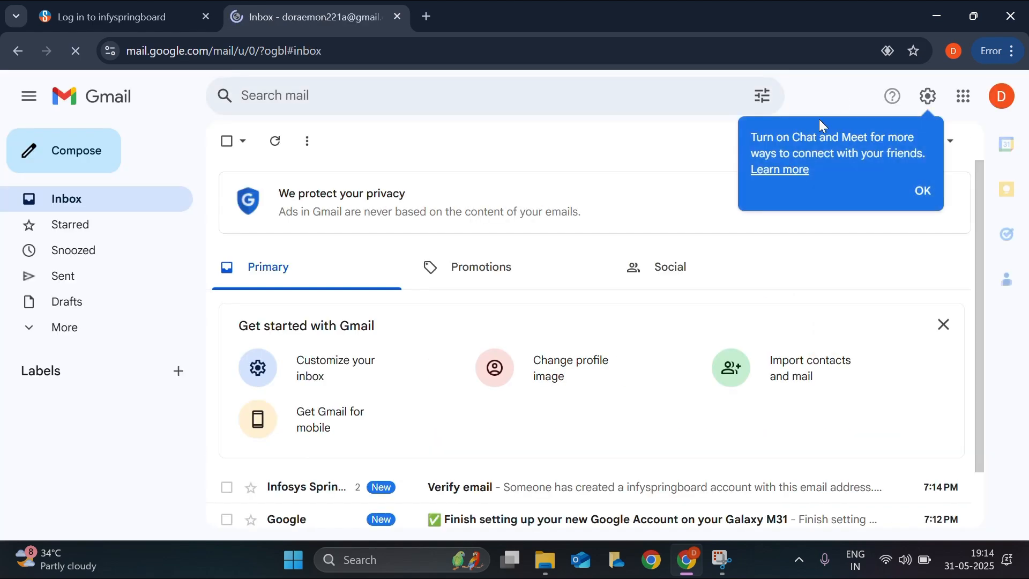
scroll(542, 450, down, 2)
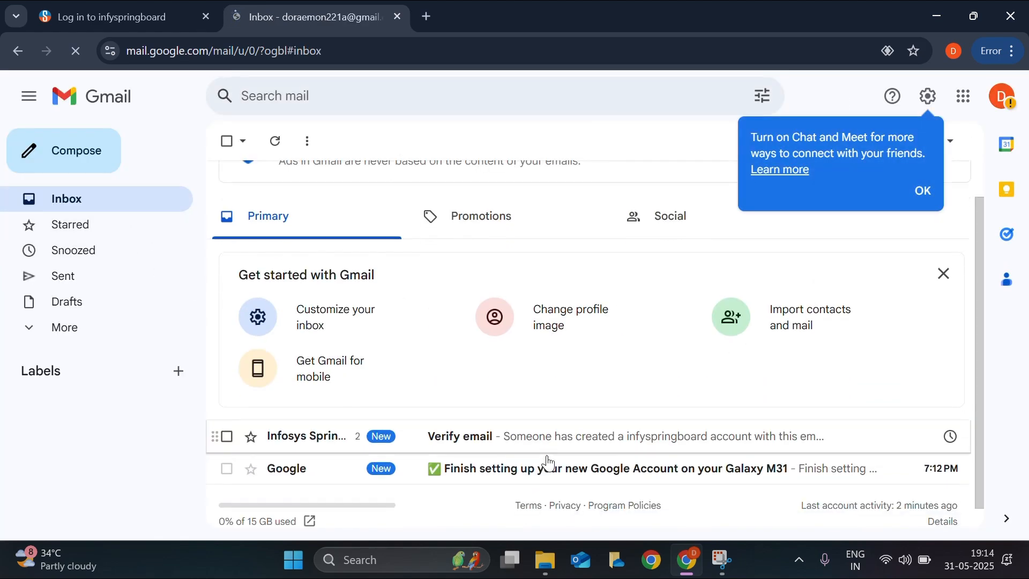
click(535, 423)
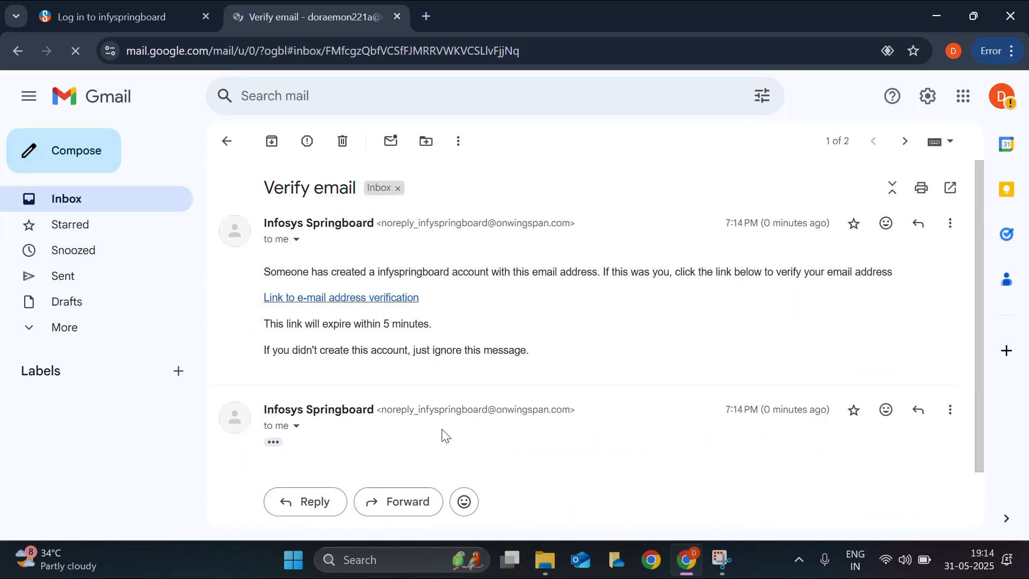
click(377, 297)
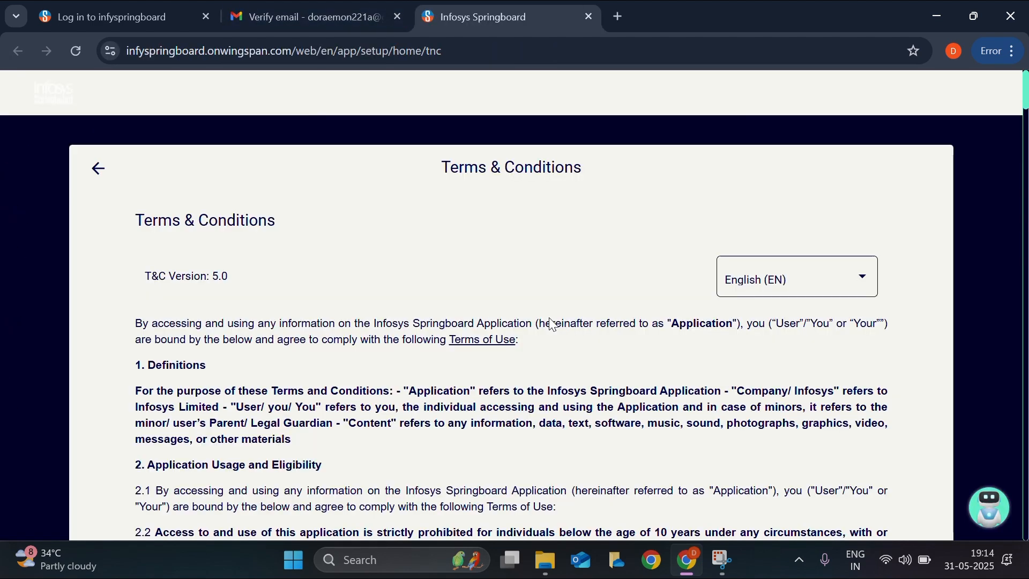
- Read through the Terms & Conditions, tick the agreement box, and accept them
scroll(548, 332, down, 3)
scroll(548, 335, down, 20)
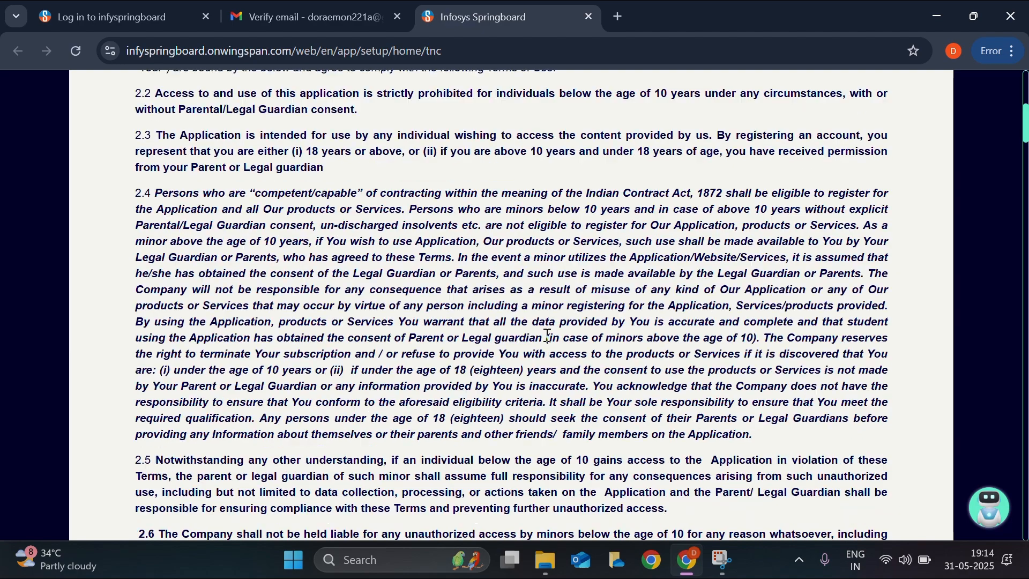
scroll(548, 335, down, 20)
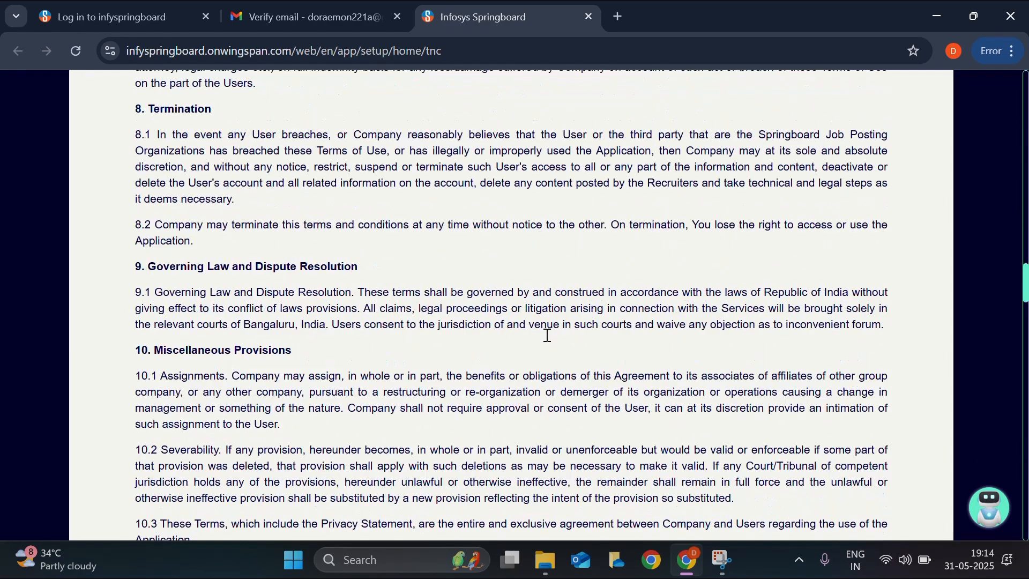
scroll(547, 335, down, 6)
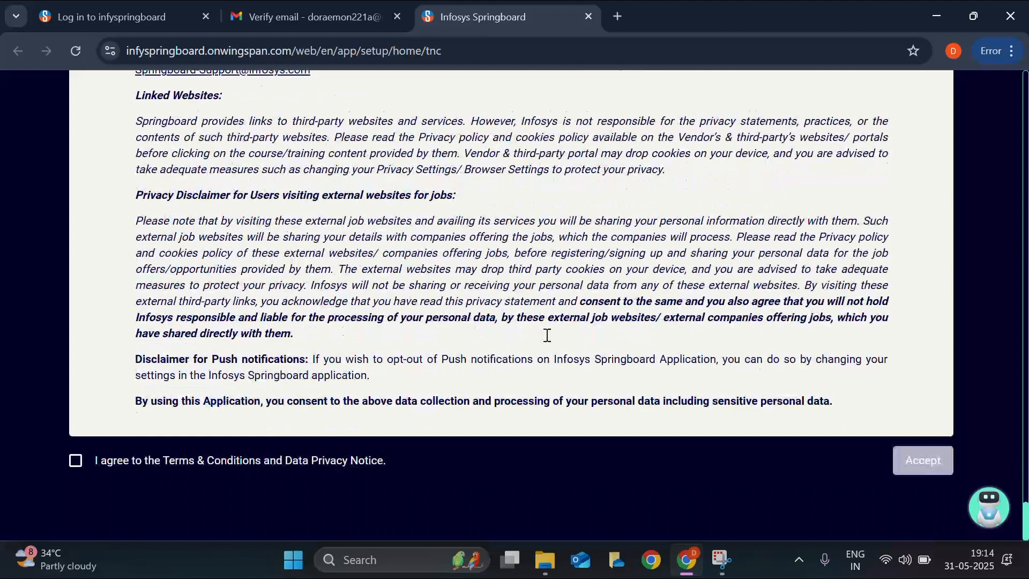
click(76, 460)
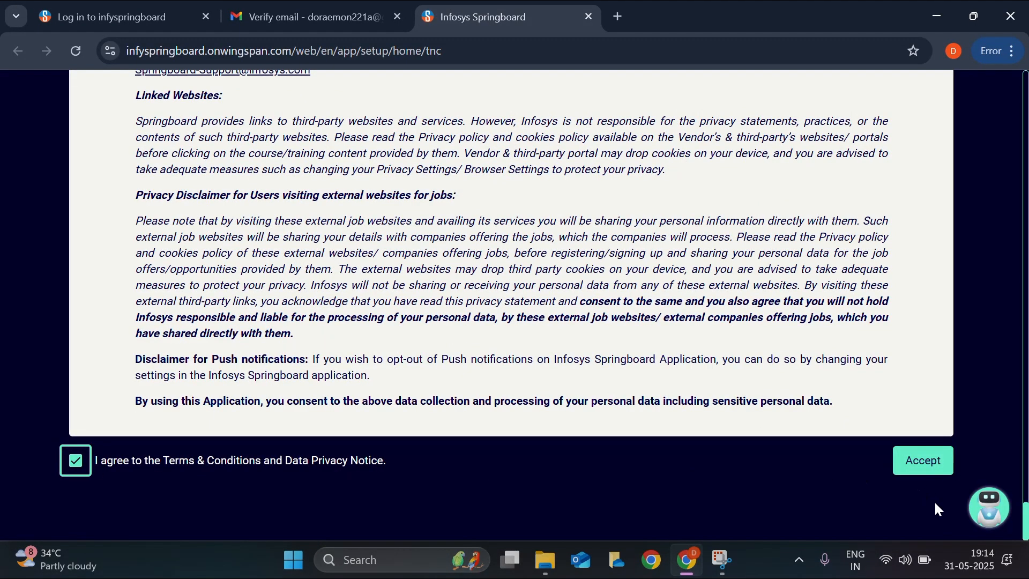
click(917, 461)
scroll(442, 375, down, 2)
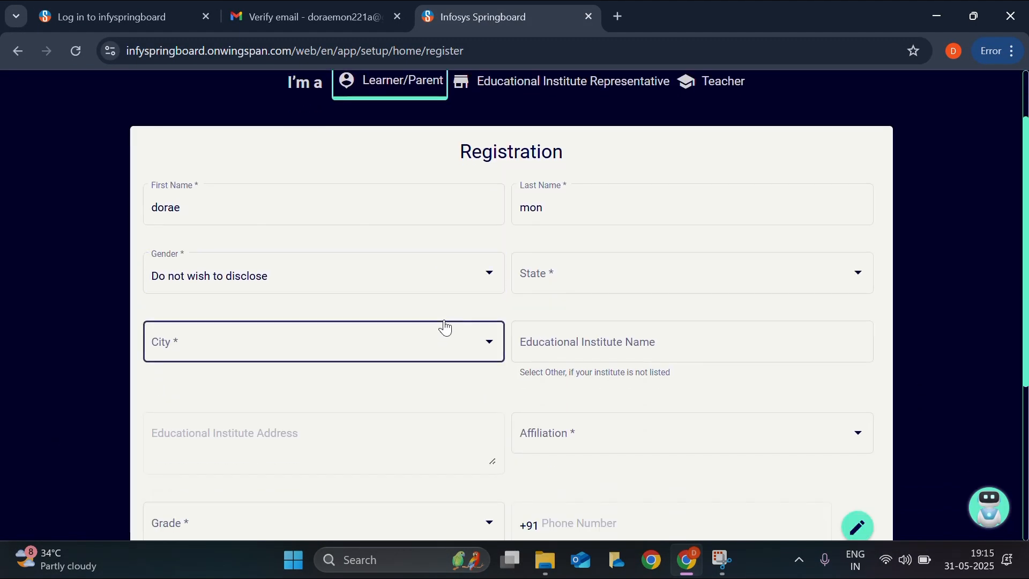
- Set gender to Male, state to Telangana, and city to Warangal
click(431, 279)
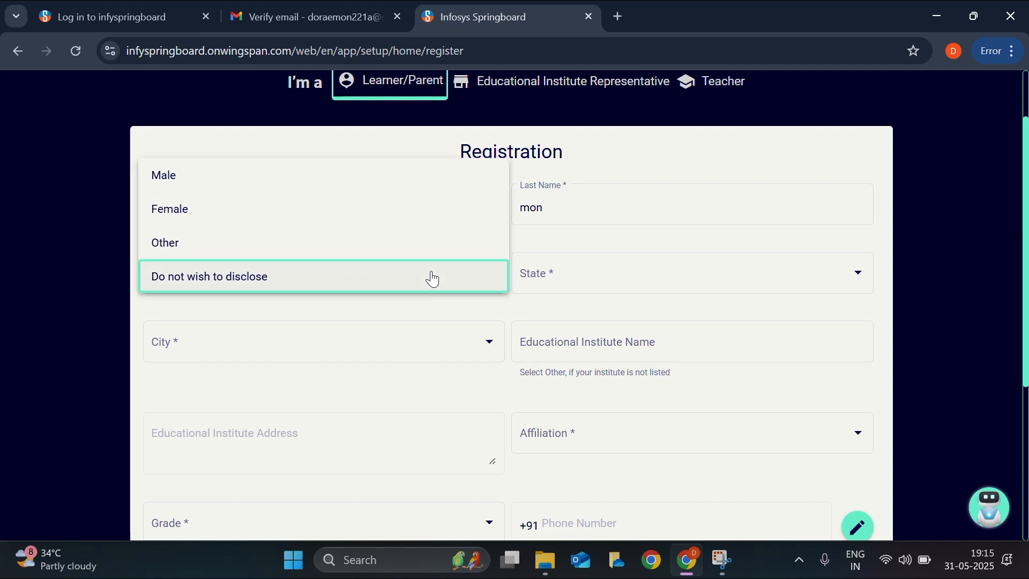
click(407, 195)
scroll(458, 333, down, 3)
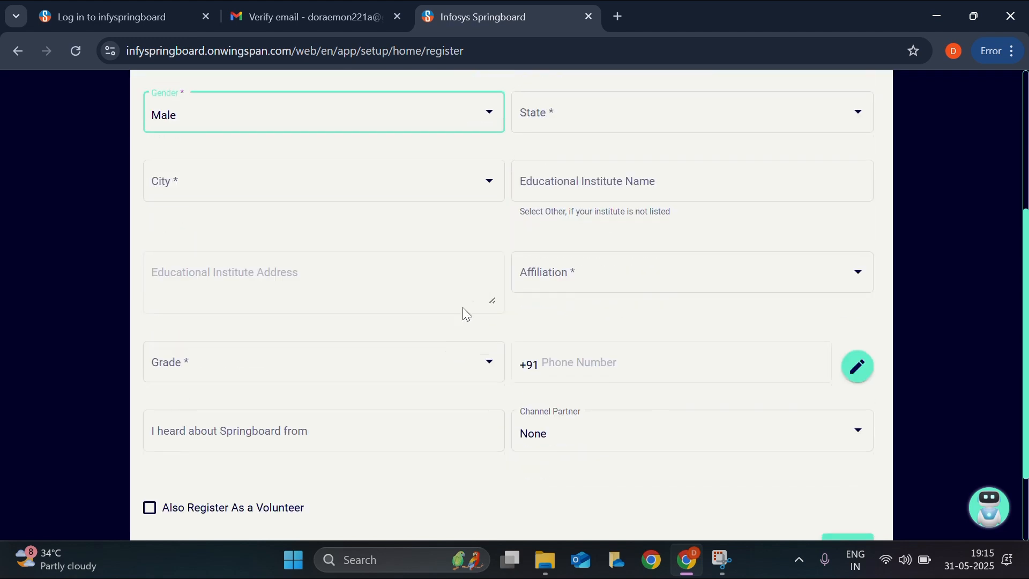
click(649, 129)
scroll(611, 307, down, 1)
scroll(608, 295, down, 15)
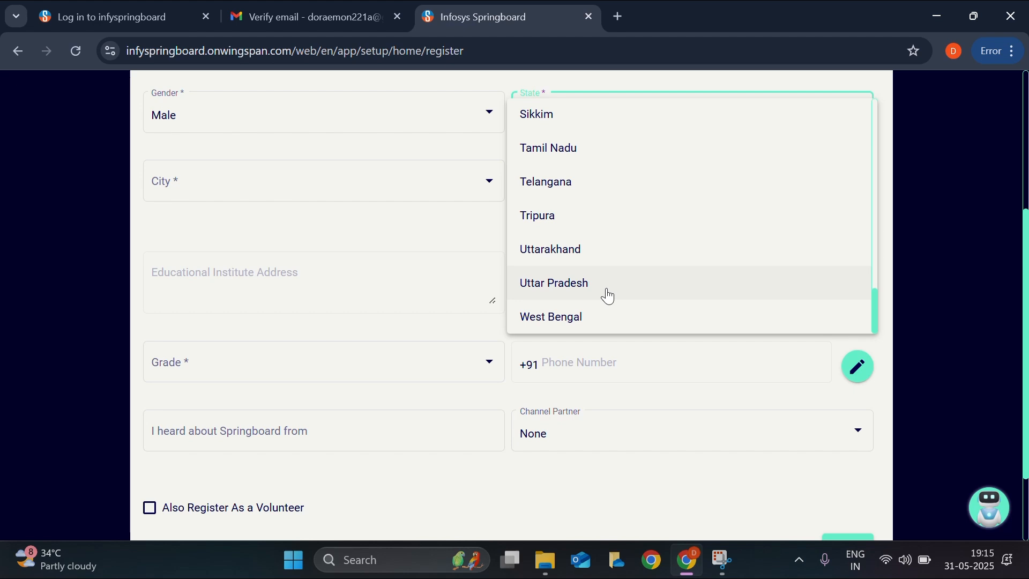
click(616, 101)
scroll(1026, 241, up, 5)
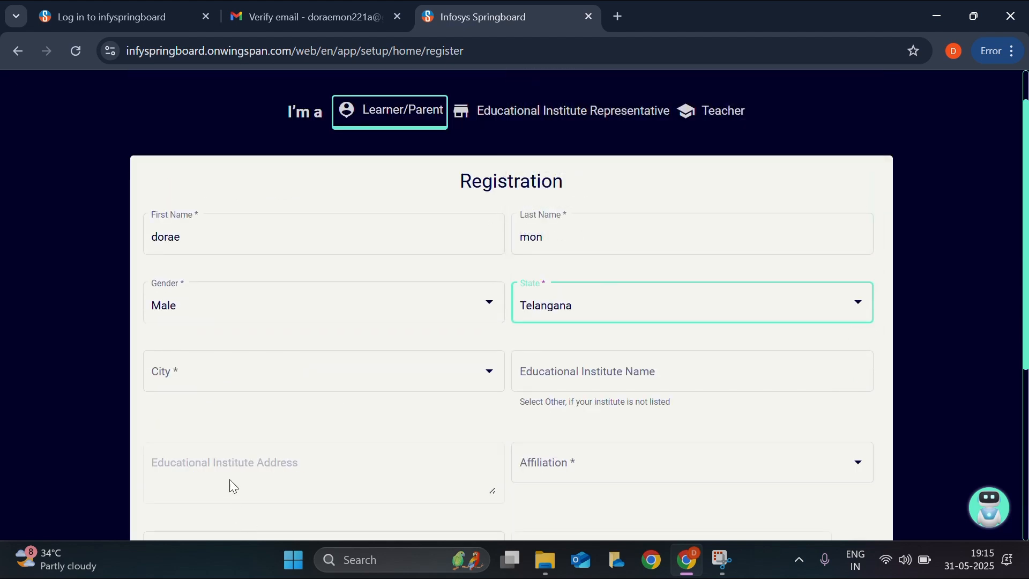
click(270, 371)
scroll(275, 303, down, 8)
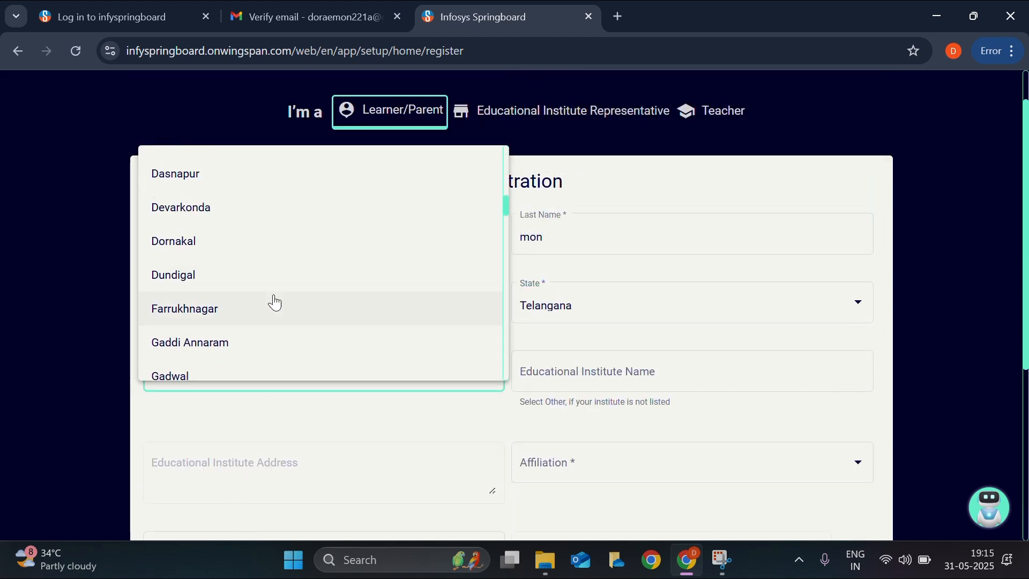
scroll(274, 303, down, 10)
click(264, 364)
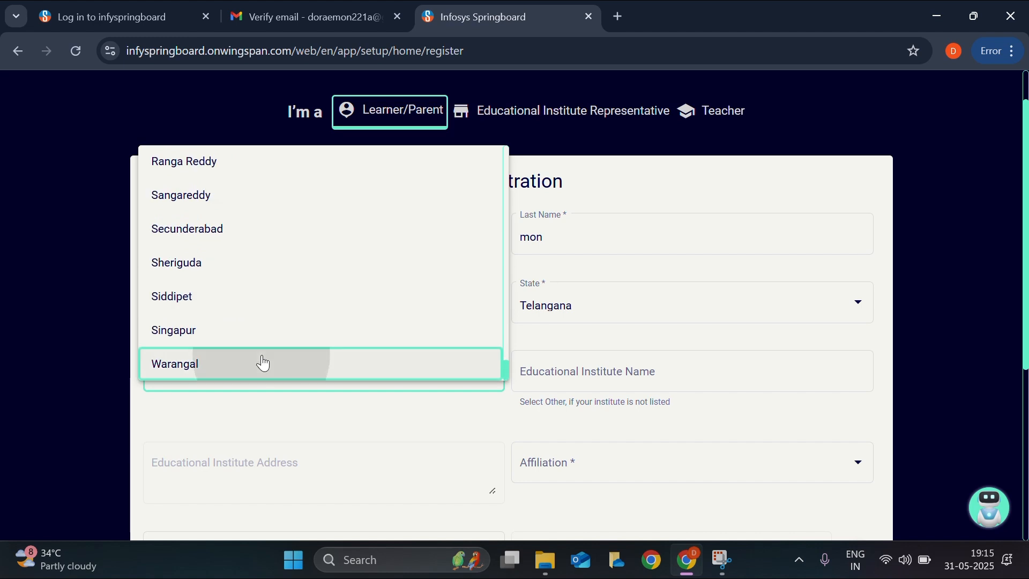
scroll(686, 354, down, 2)
- Set institute to Other named xyz, with State Board affiliation and Graduate grade
click(643, 281)
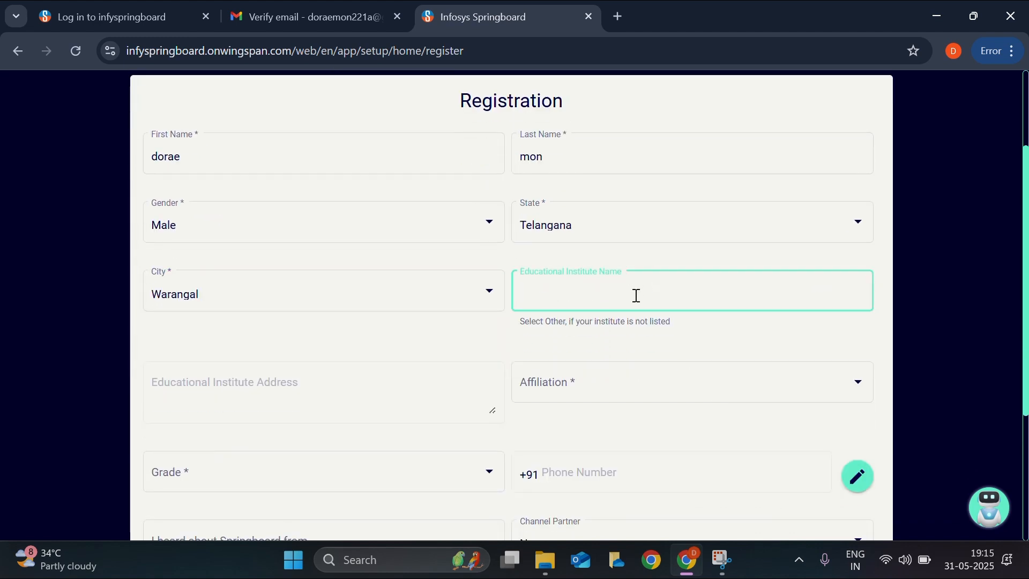
text(other)
click(592, 332)
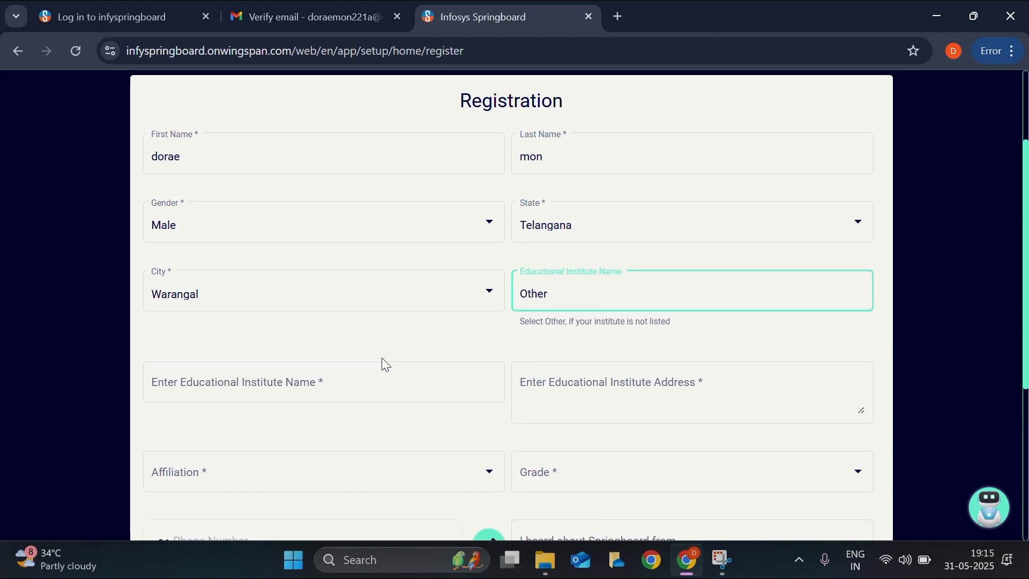
click(376, 378)
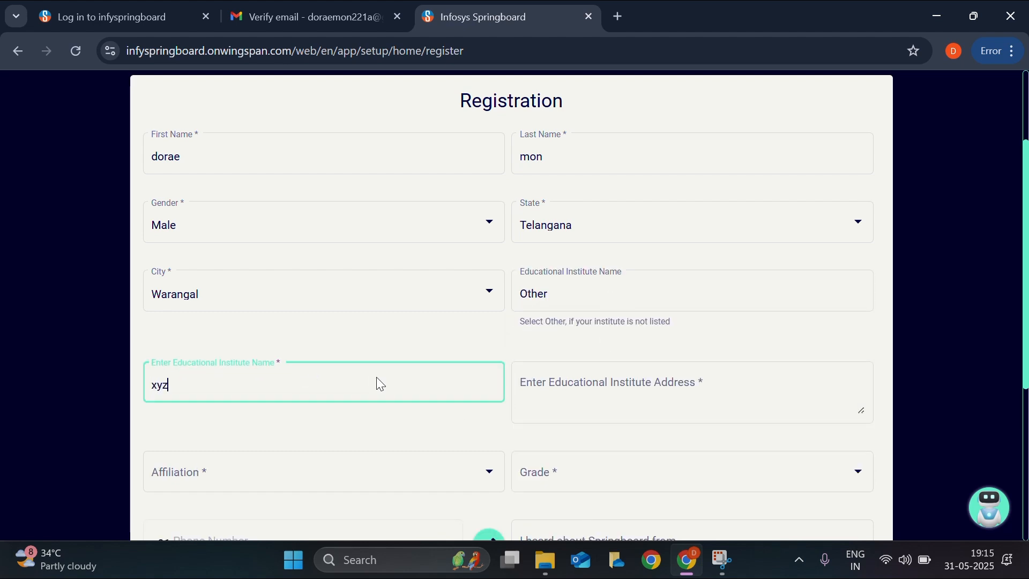
click(577, 387)
scroll(567, 402, down, 1)
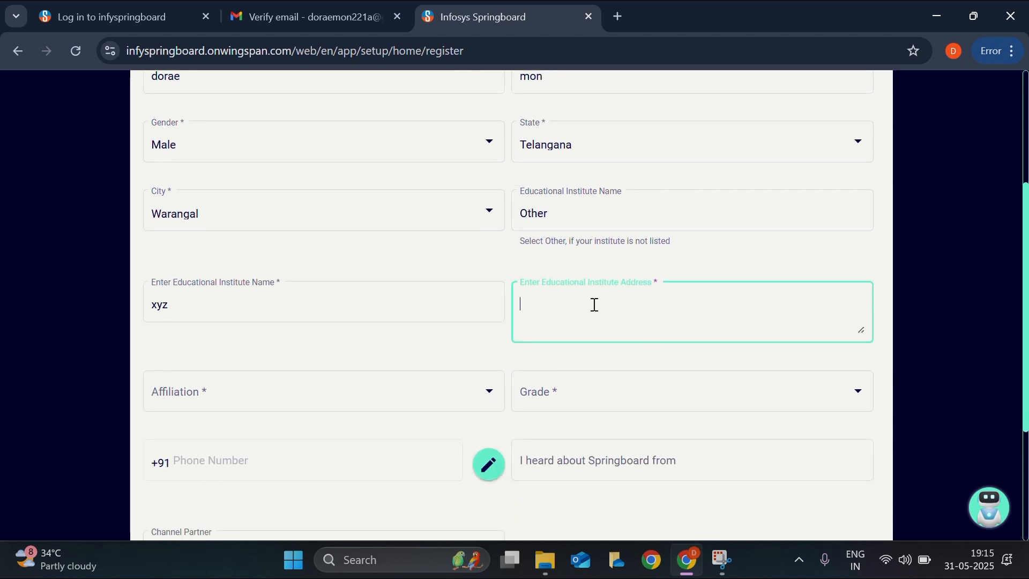
click(372, 401)
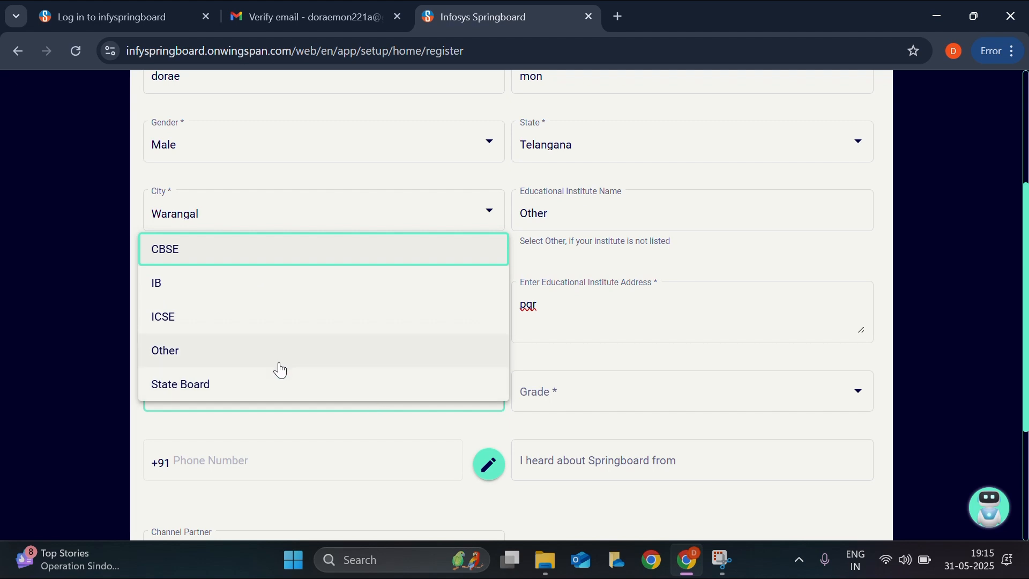
click(278, 391)
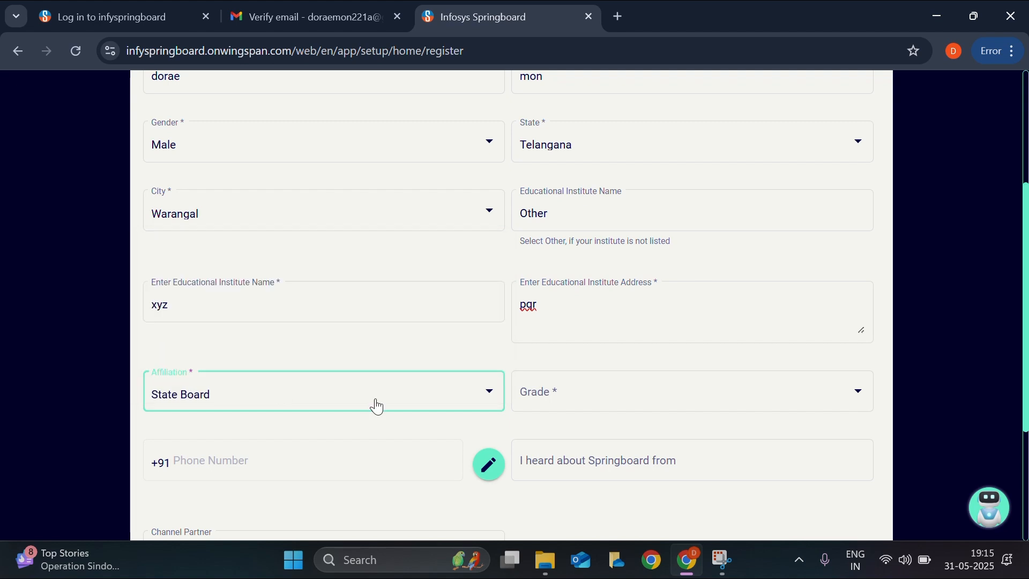
click(549, 391)
click(566, 284)
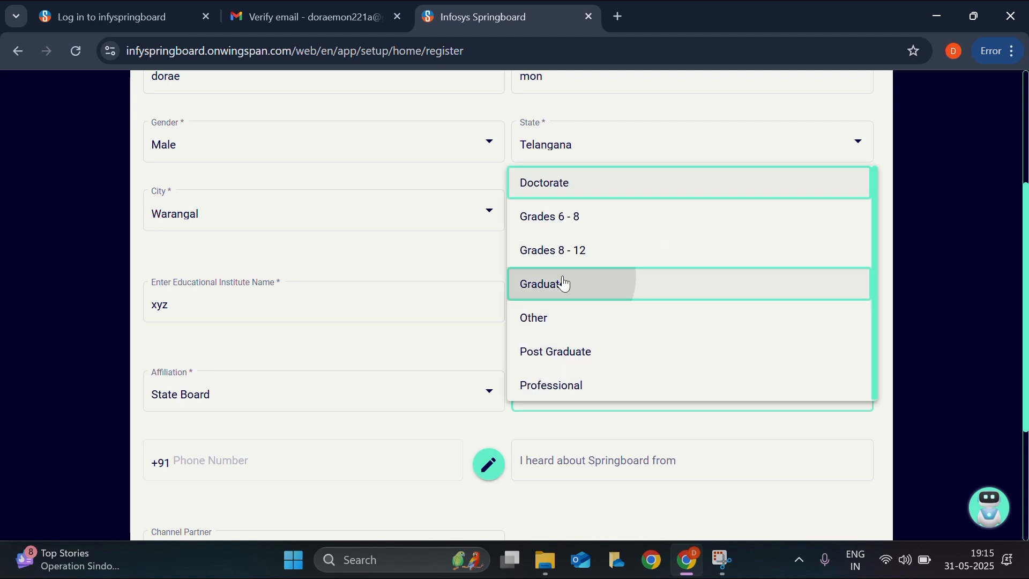
- Give youtube as the referral source, keep None as channel partner, add the phone number, and submit
scroll(423, 459, down, 3)
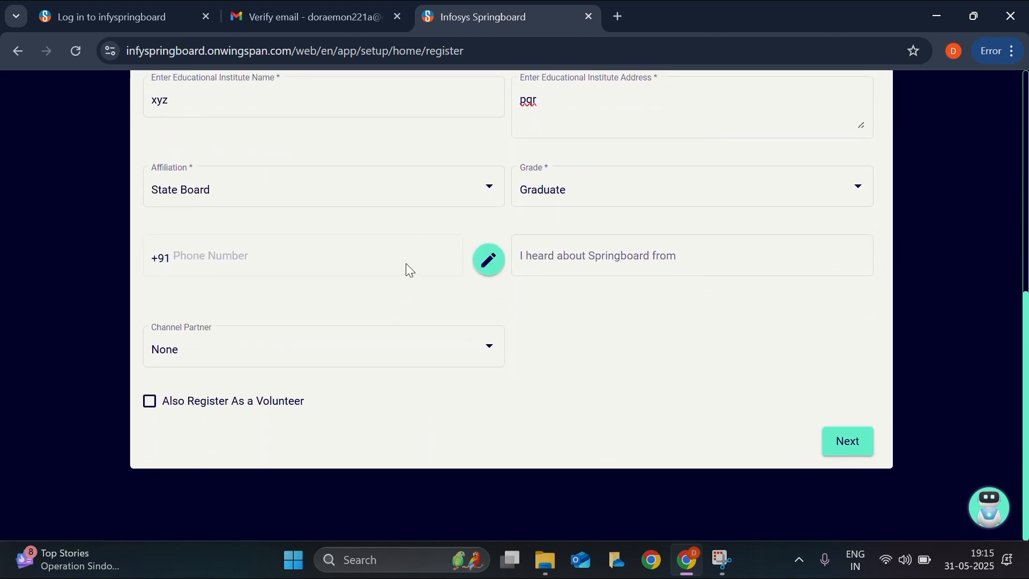
click(658, 263)
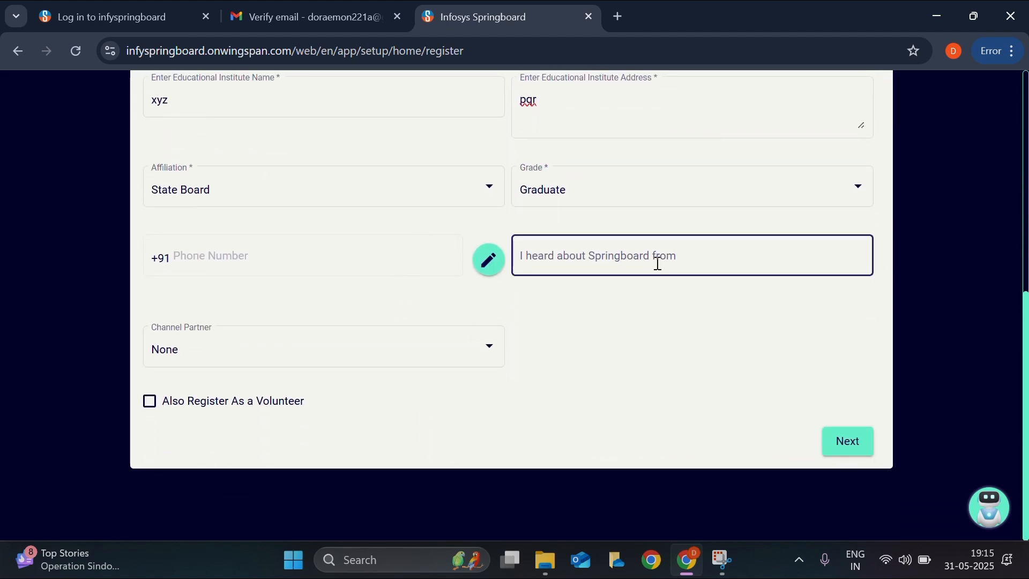
click(658, 264)
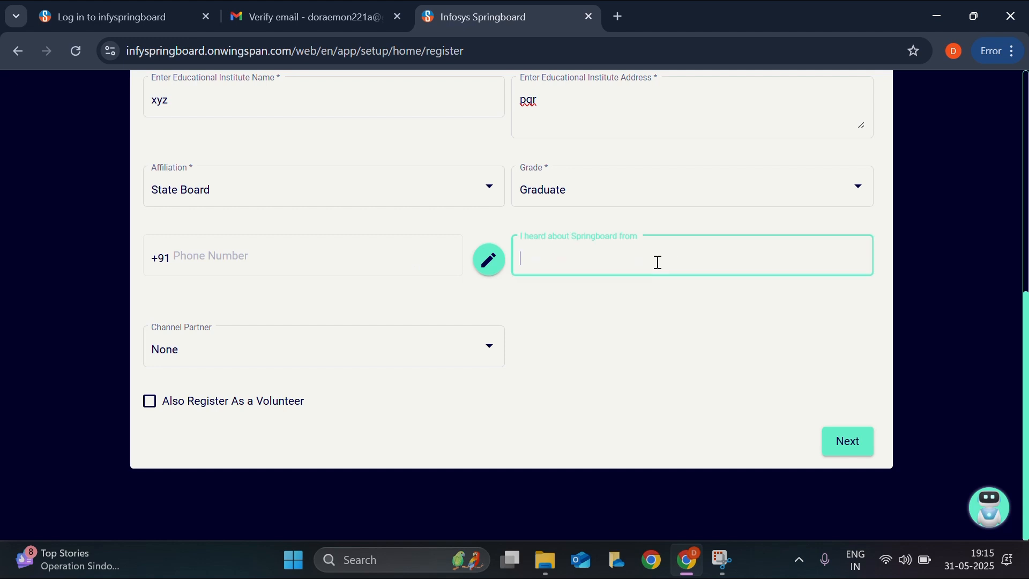
text(youtube)
click(245, 336)
click(250, 359)
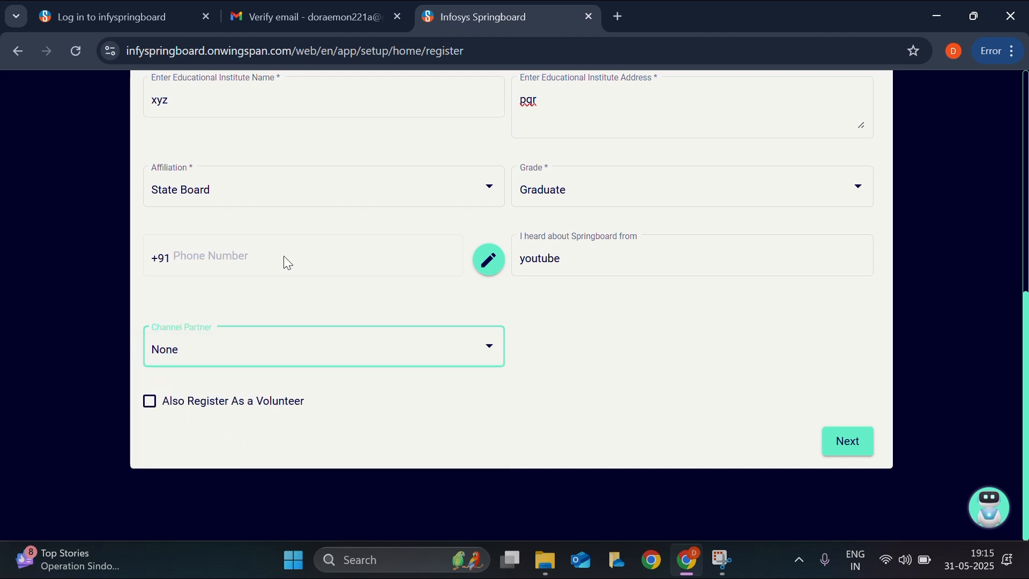
click(488, 270)
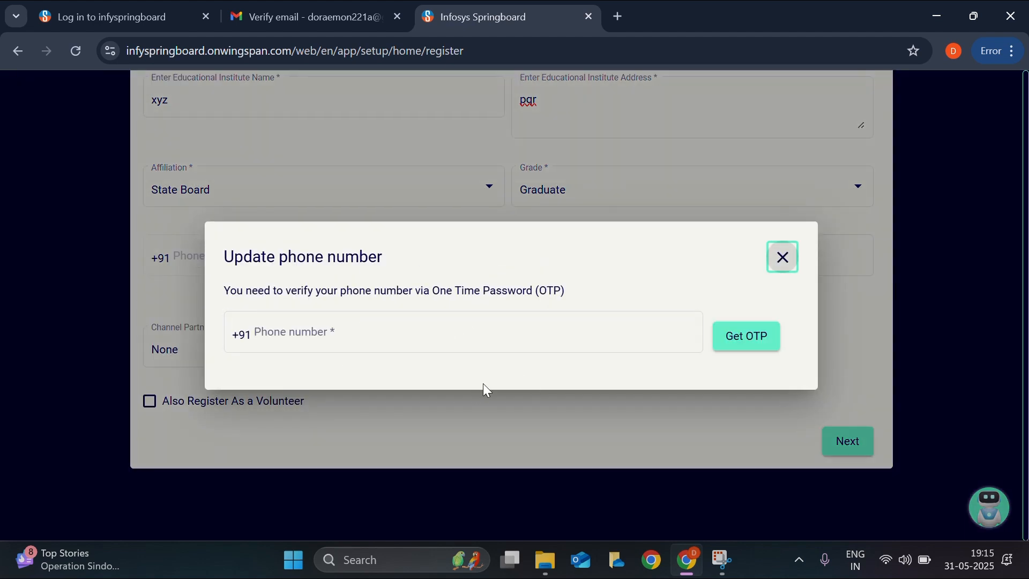
click(439, 335)
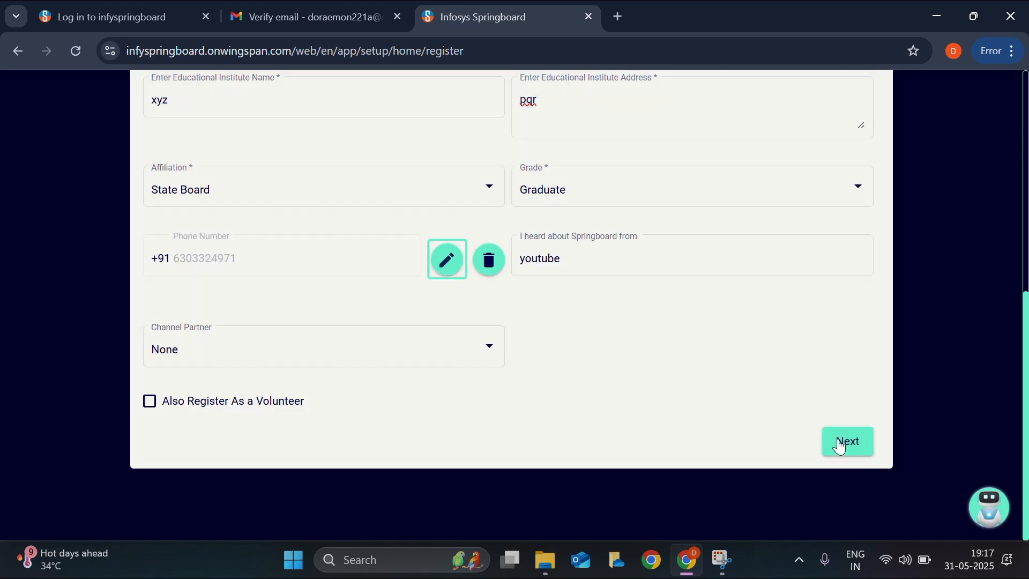
click(843, 442)
- Skip the intro video and interests, then finish setup with the default settings
scroll(564, 376, down, 2)
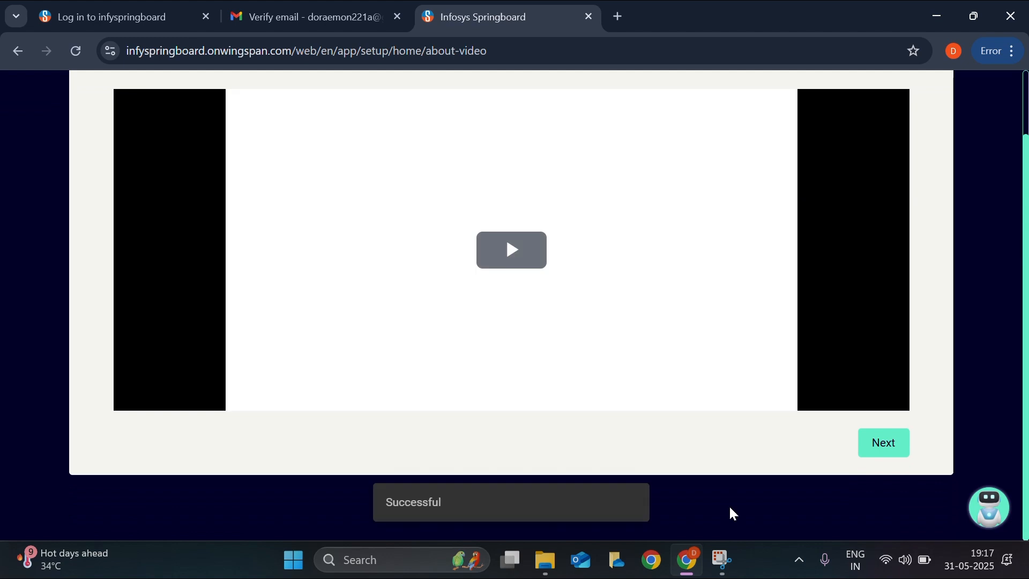
click(879, 450)
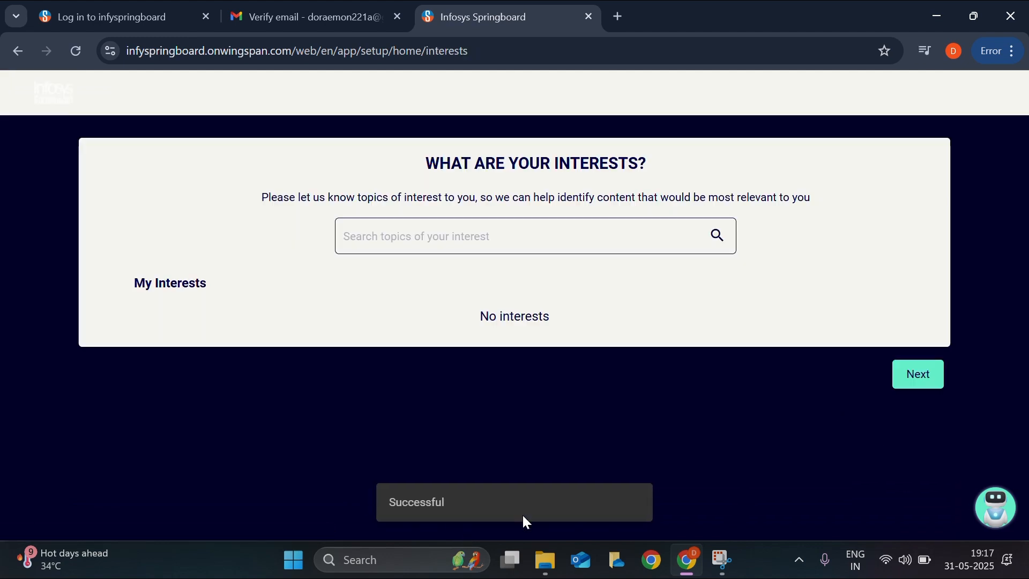
scroll(305, 314, down, 3)
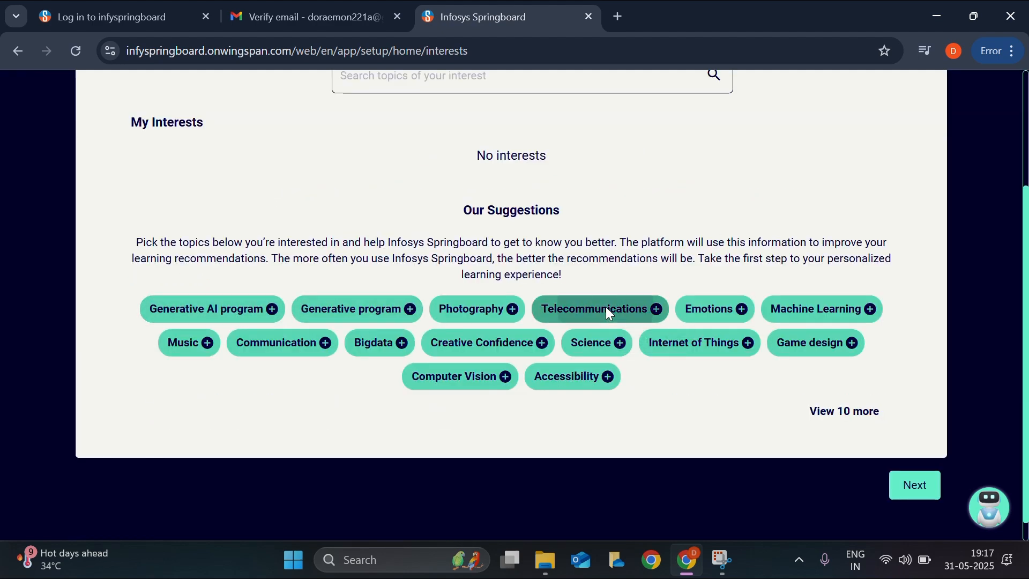
click(918, 487)
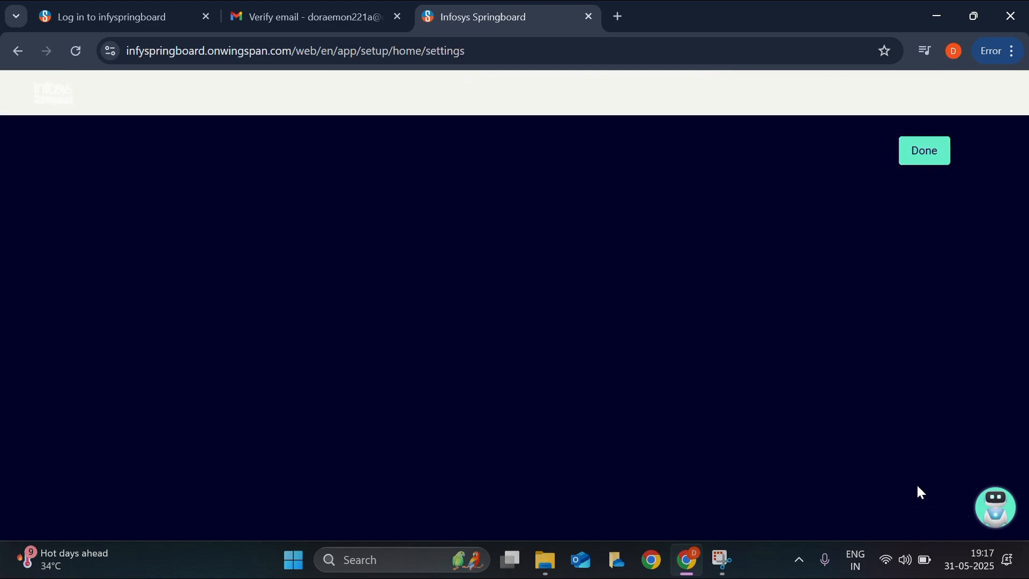
scroll(621, 395, down, 4)
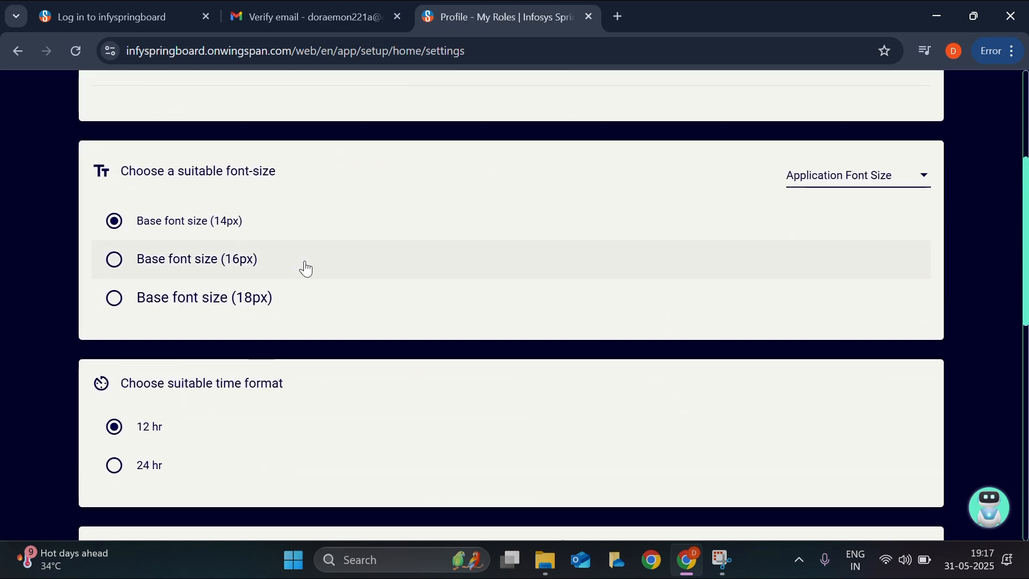
scroll(328, 381, down, 4)
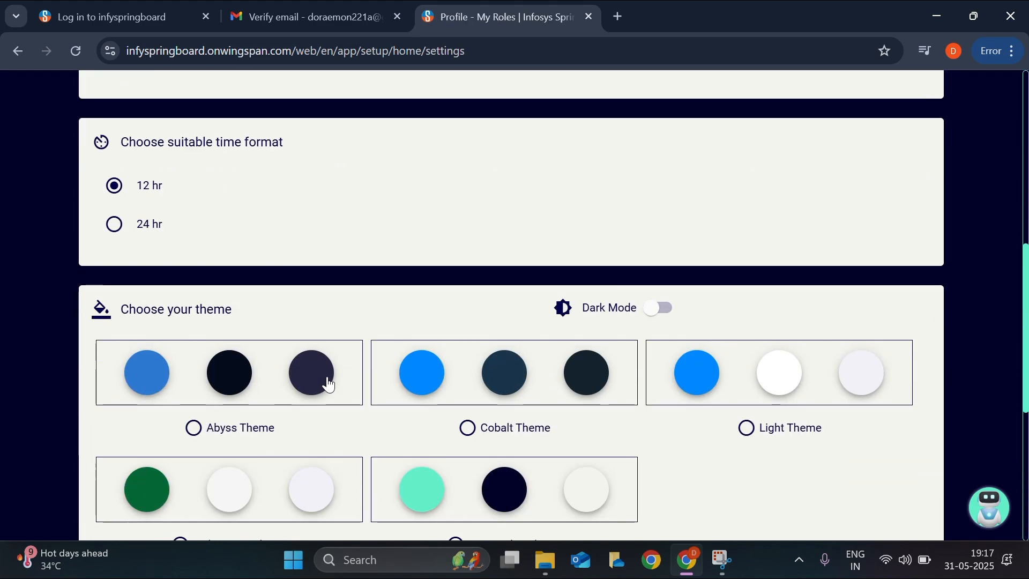
scroll(331, 402, down, 3)
scroll(349, 429, down, 3)
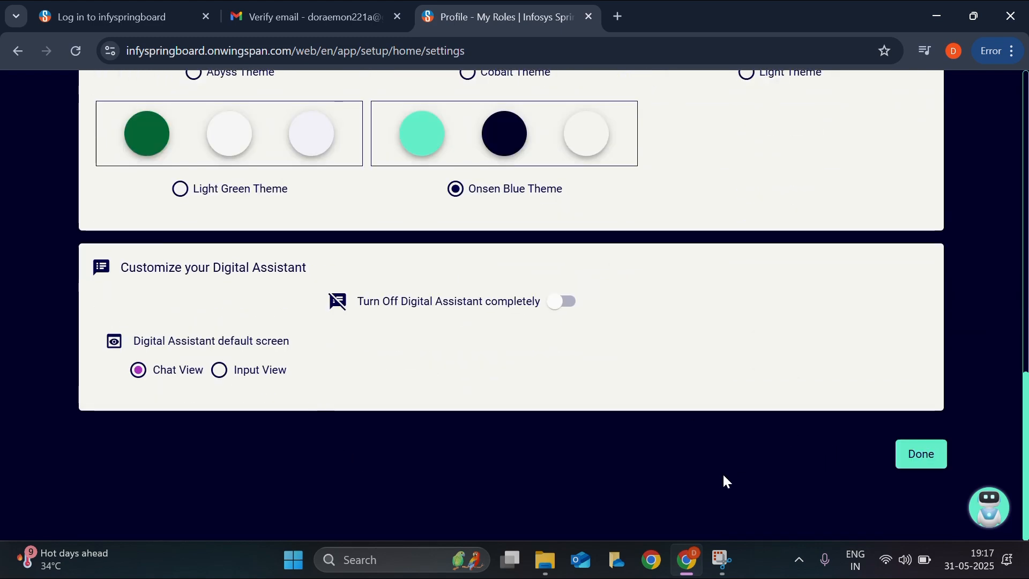
click(923, 455)
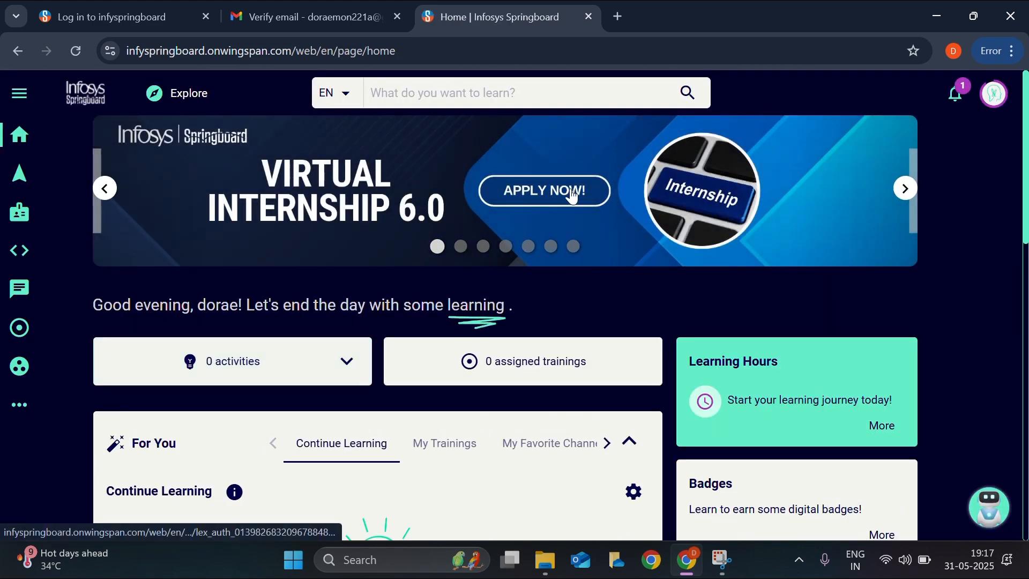
click(571, 194)
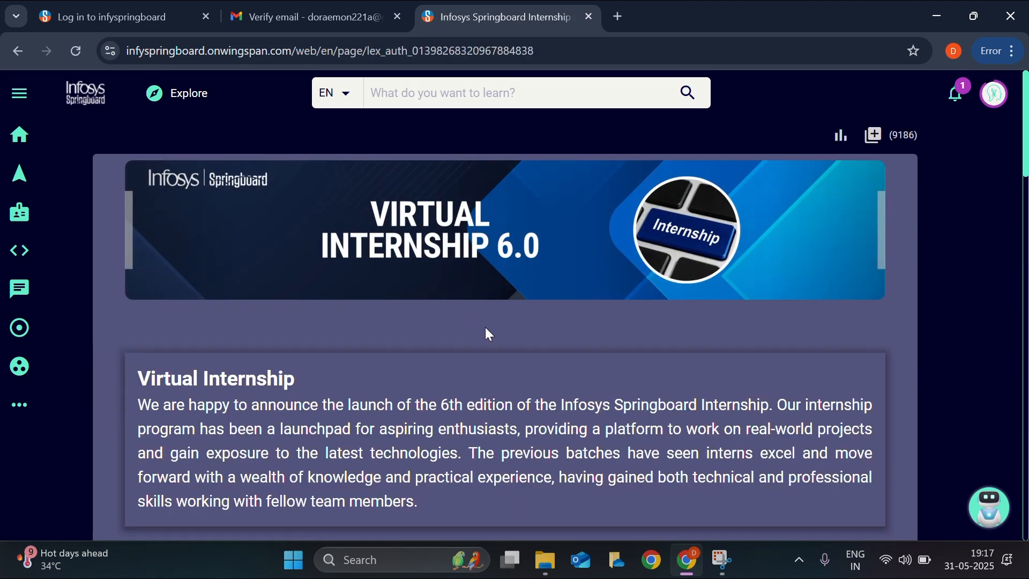
scroll(398, 374, down, 2)
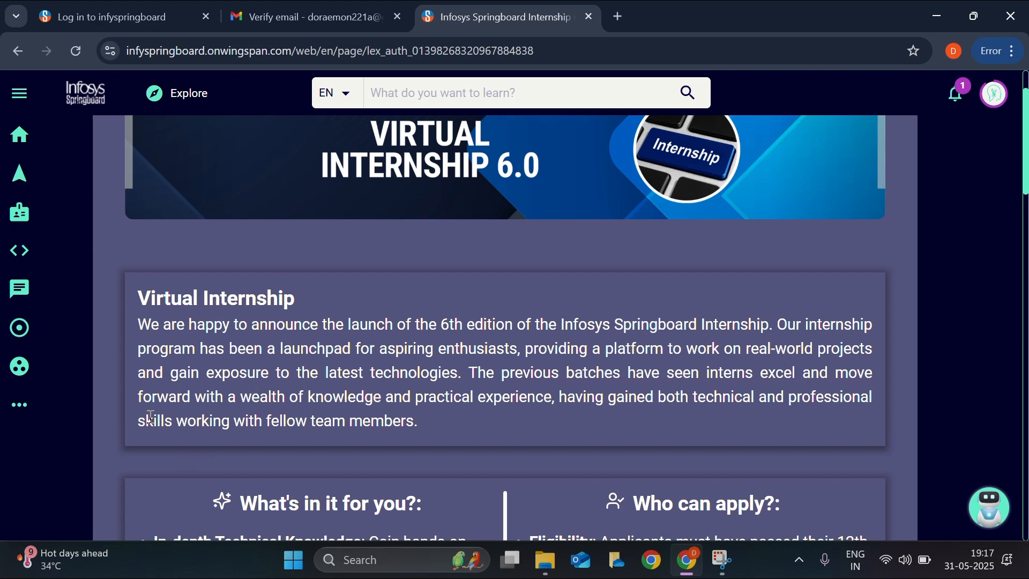
scroll(334, 422, down, 3)
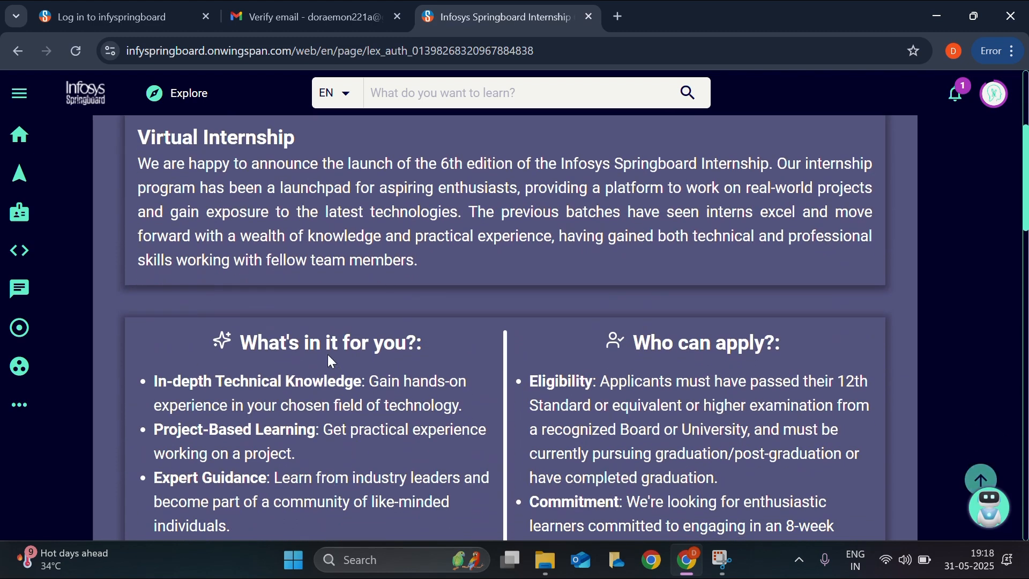
scroll(354, 344, down, 3)
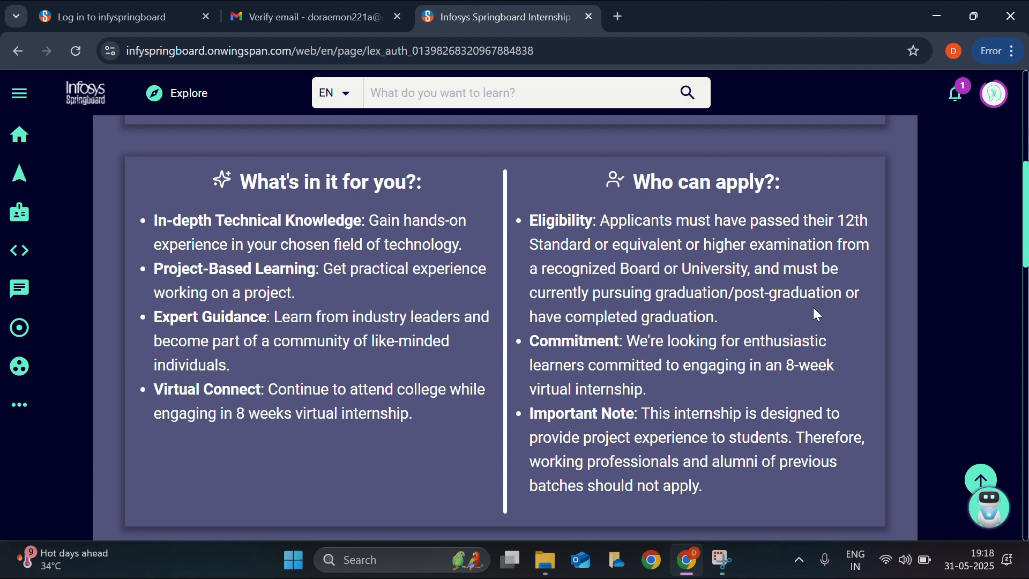
scroll(695, 318, down, 1)
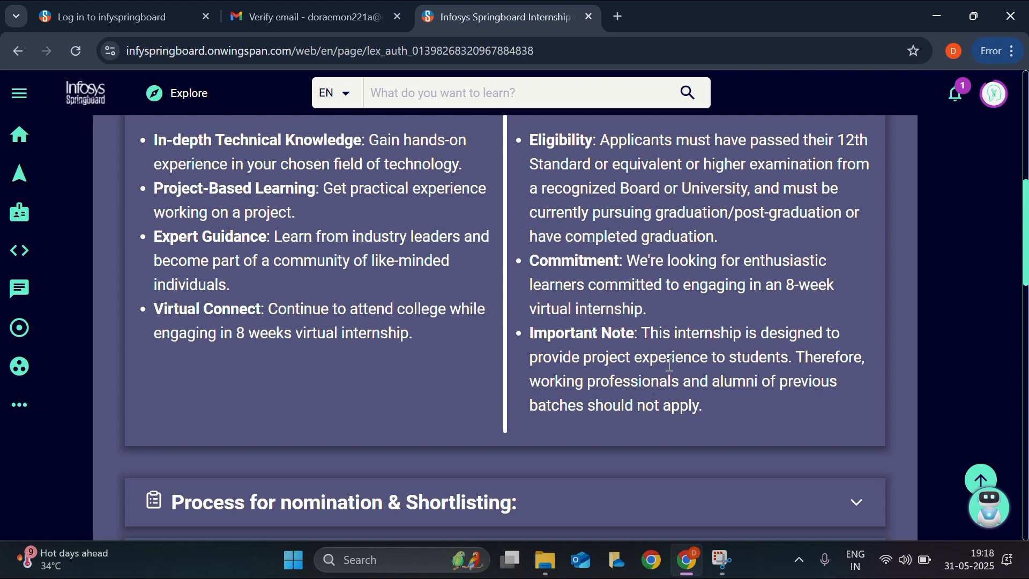
scroll(650, 408, down, 1)
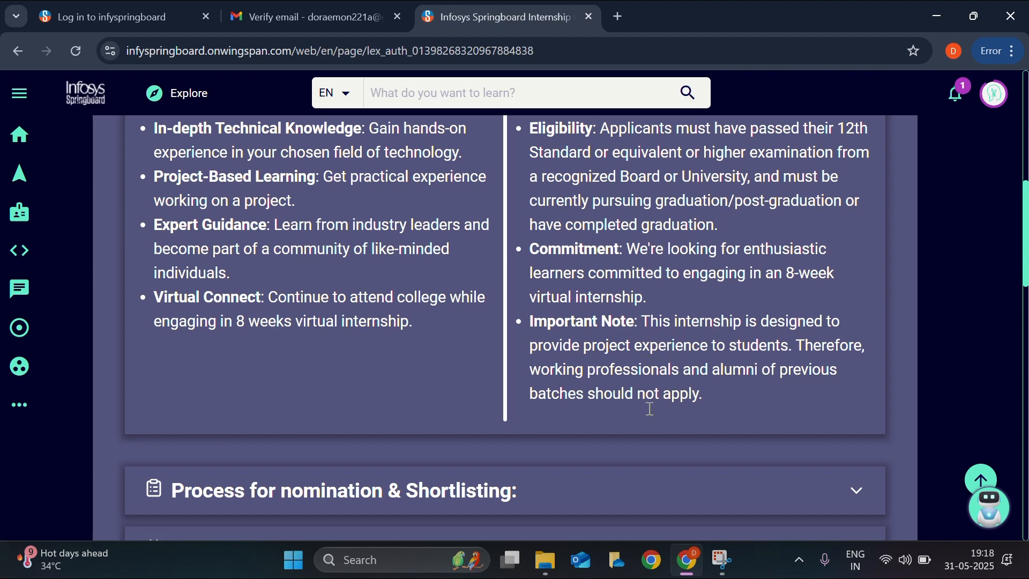
scroll(650, 409, down, 4)
- Expand and read the Process for nomination & Shortlisting rules
click(381, 285)
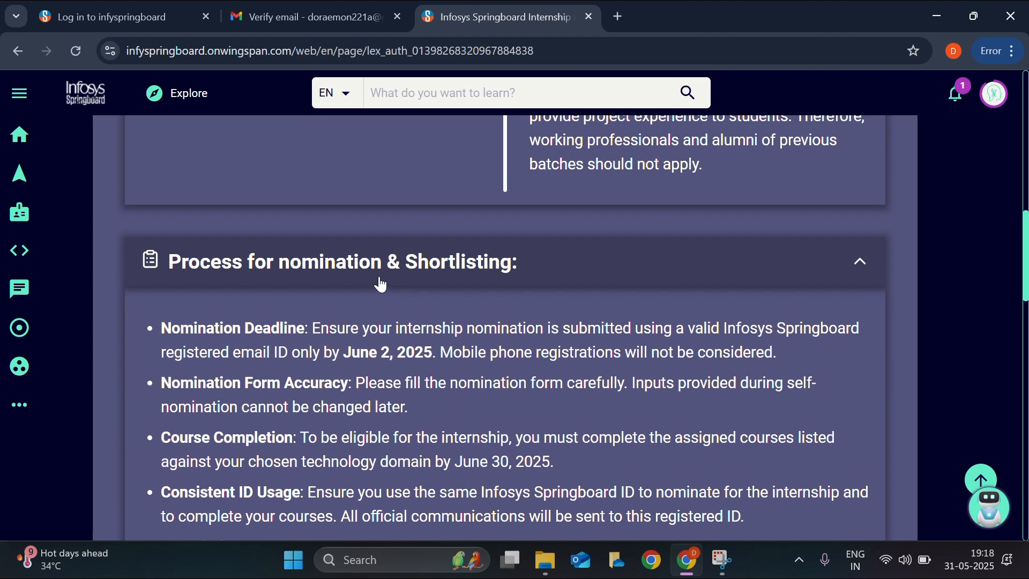
scroll(340, 277, down, 2)
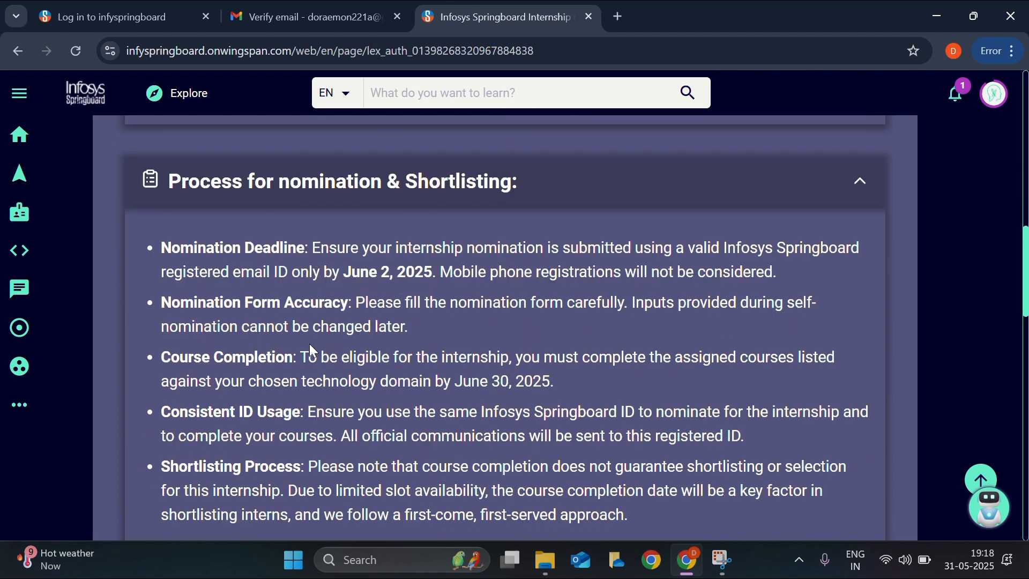
scroll(298, 343, down, 1)
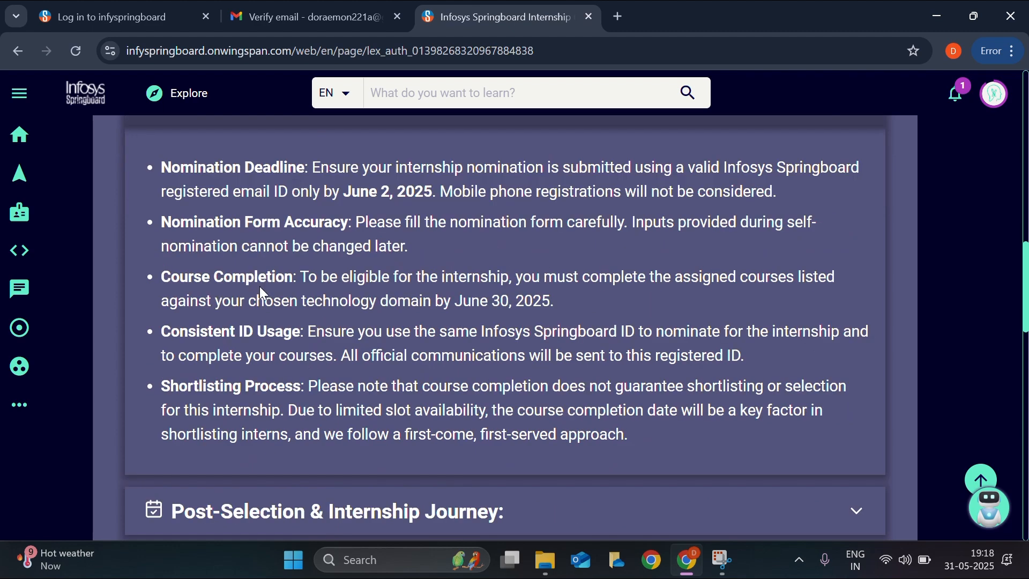
scroll(260, 286, up, 1)
scroll(300, 339, down, 1)
scroll(597, 344, down, 6)
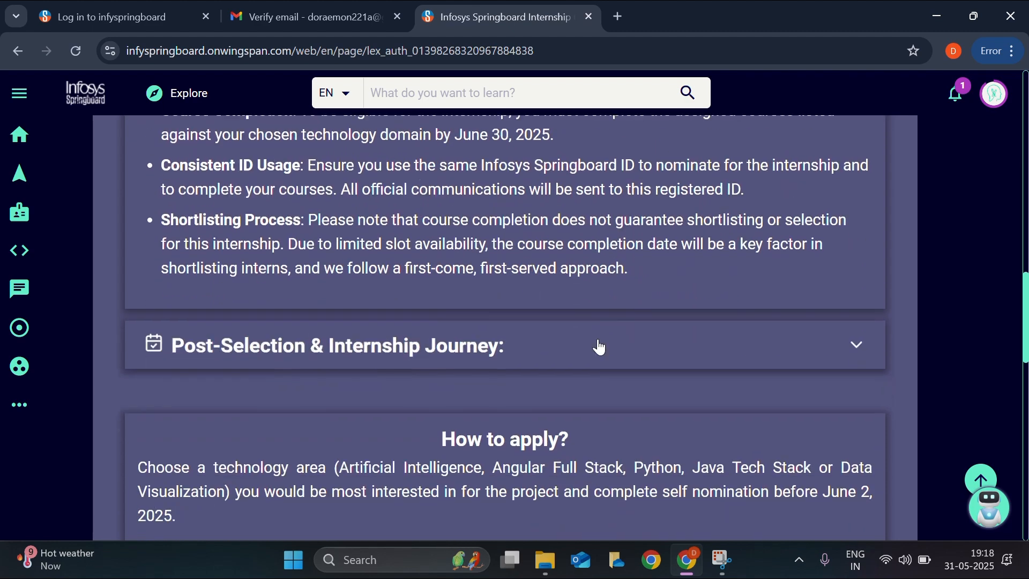
scroll(534, 356, down, 5)
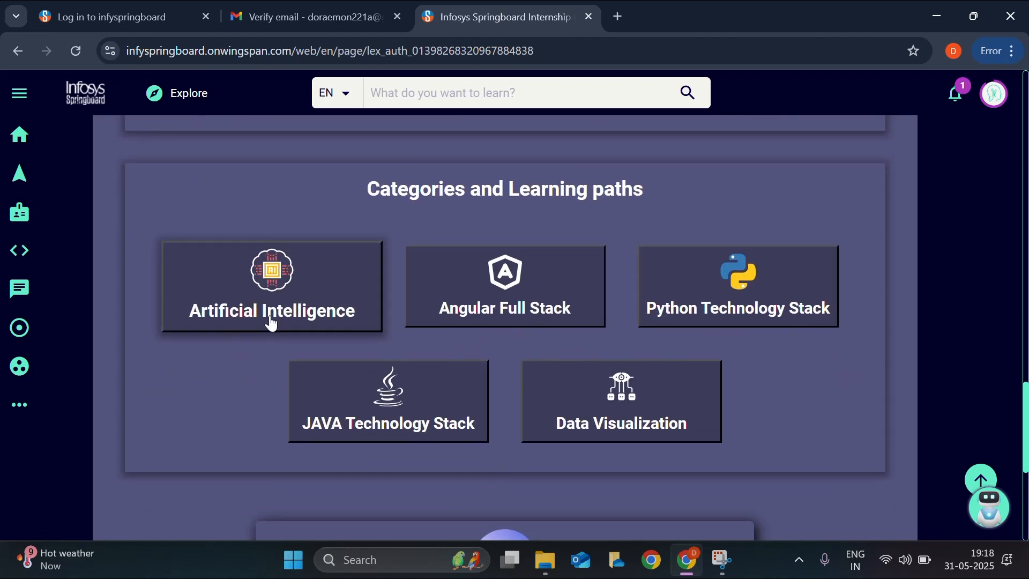
scroll(507, 403, up, 8)
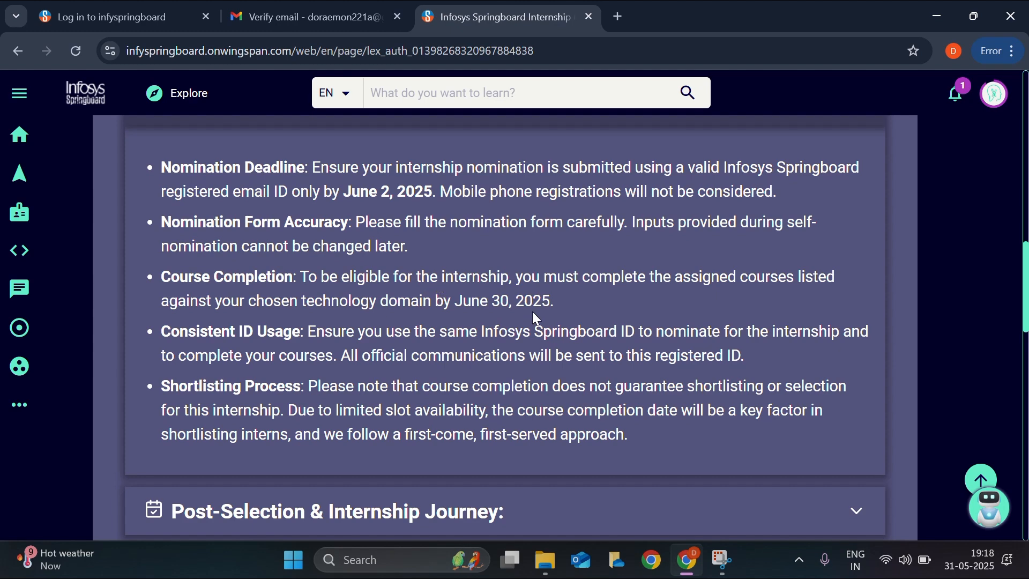
scroll(373, 349, down, 1)
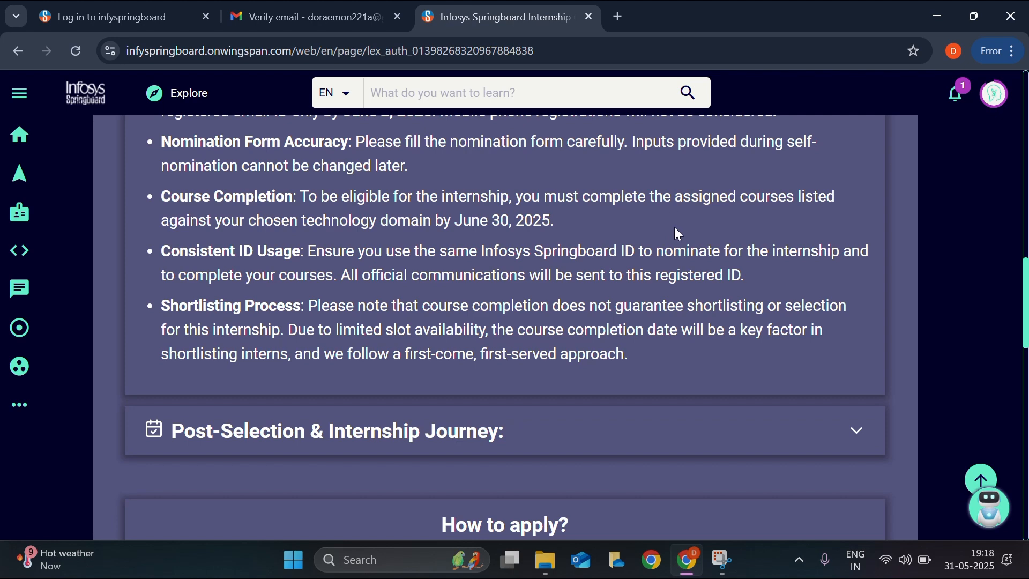
scroll(453, 343, down, 2)
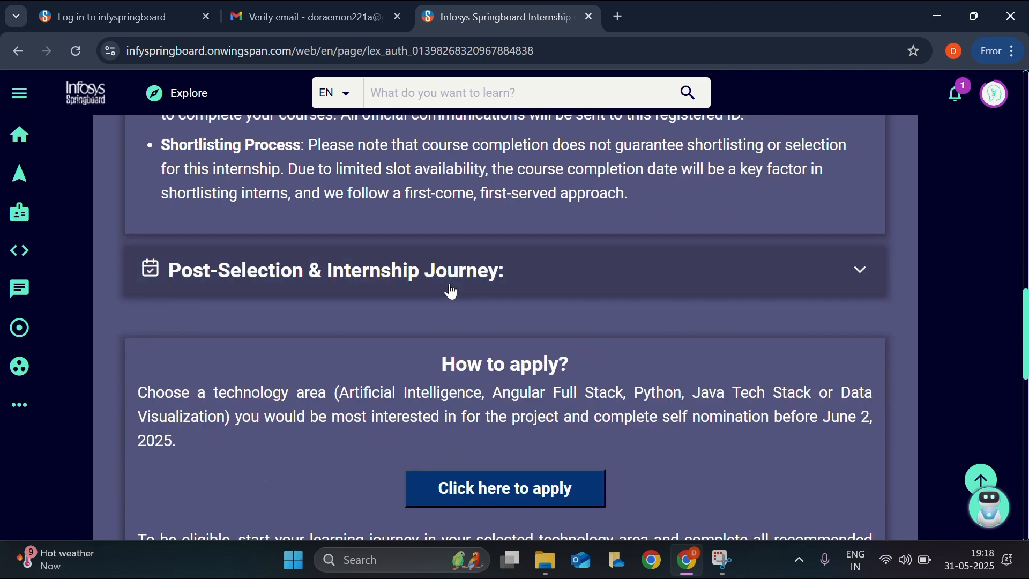
- Expand the Post-Selection & Internship Journey section and read its milestones and deadline
click(451, 290)
scroll(428, 321, down, 2)
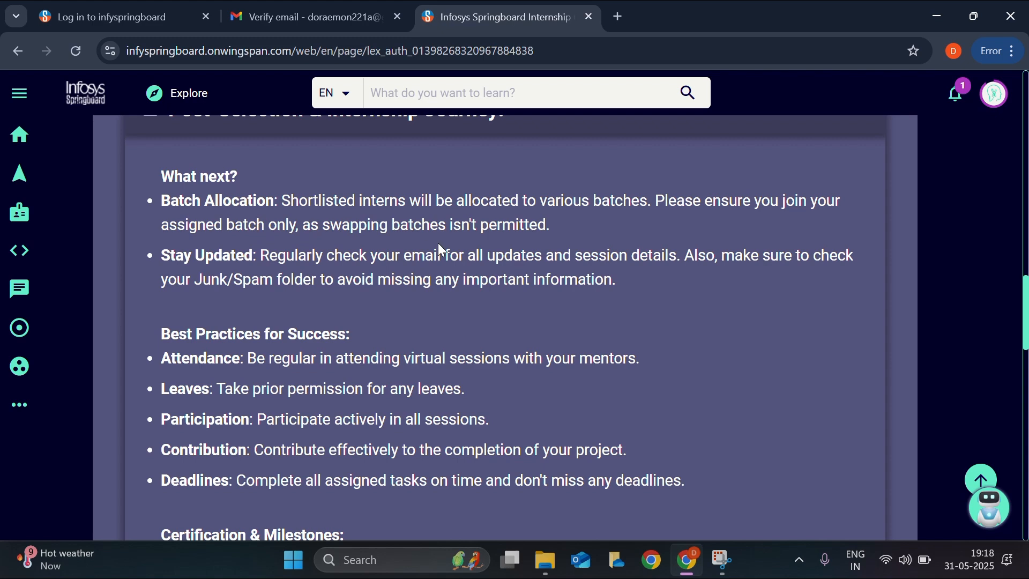
scroll(375, 308, down, 2)
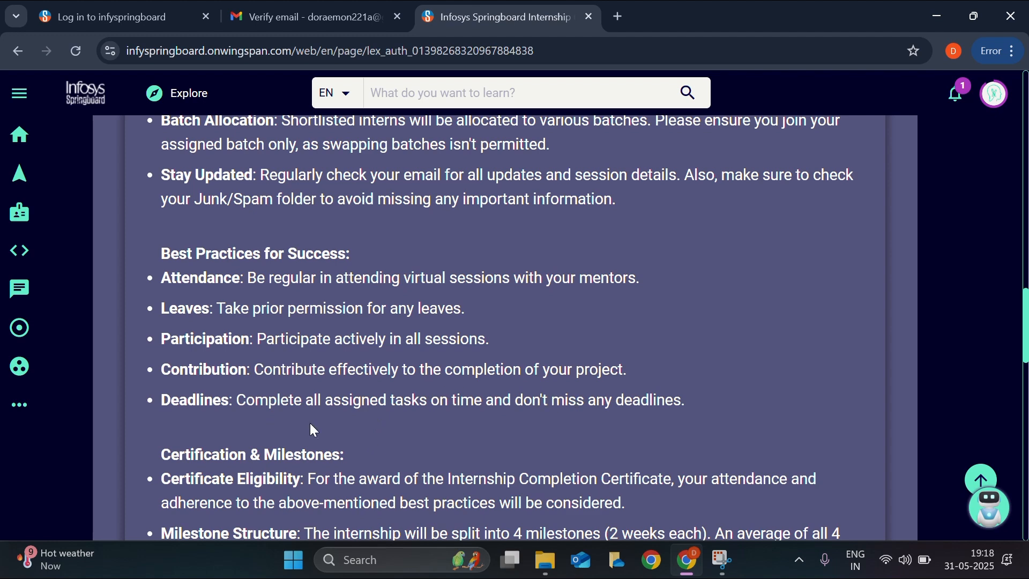
scroll(356, 424, down, 2)
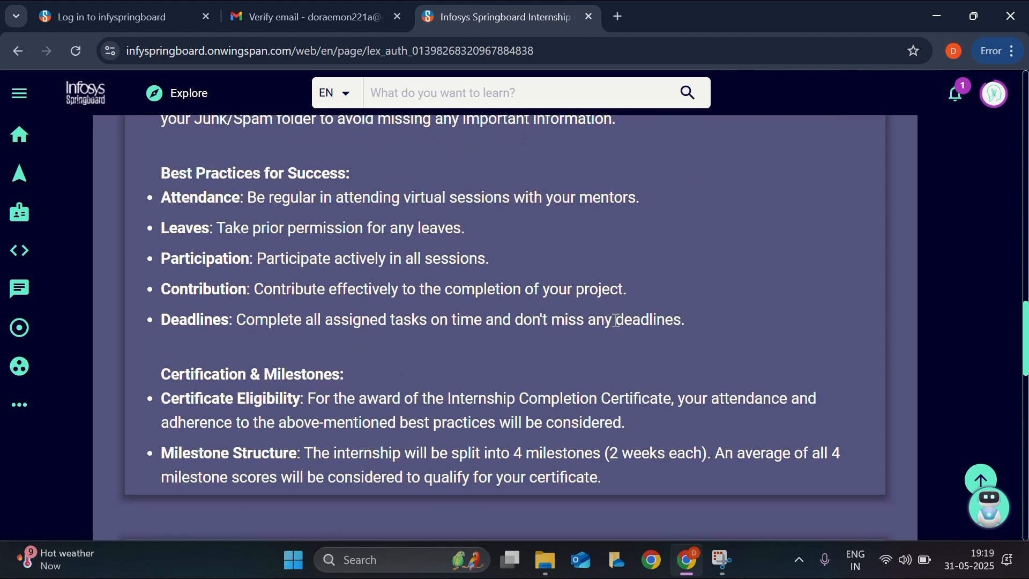
scroll(429, 348, down, 3)
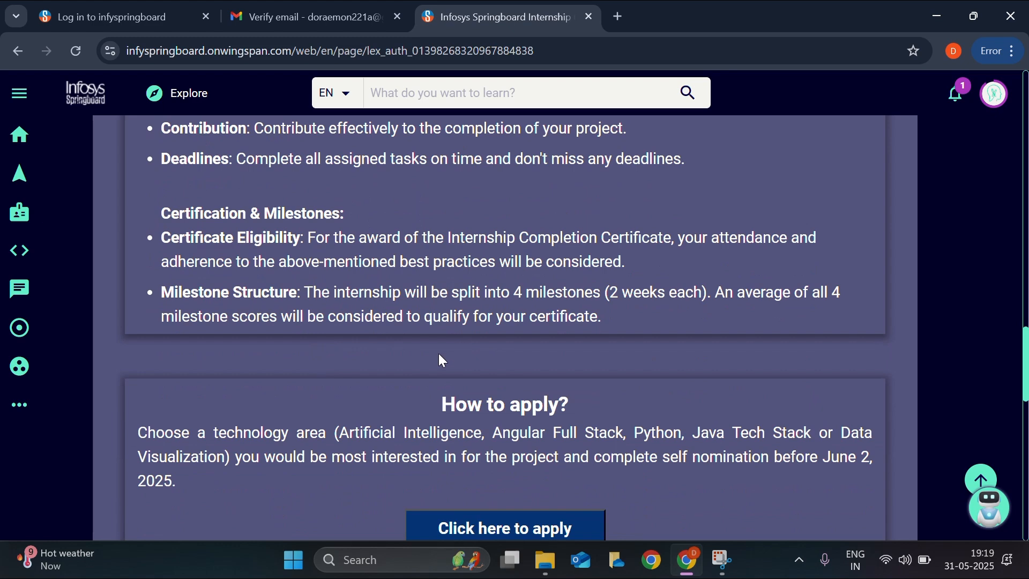
scroll(443, 360, down, 3)
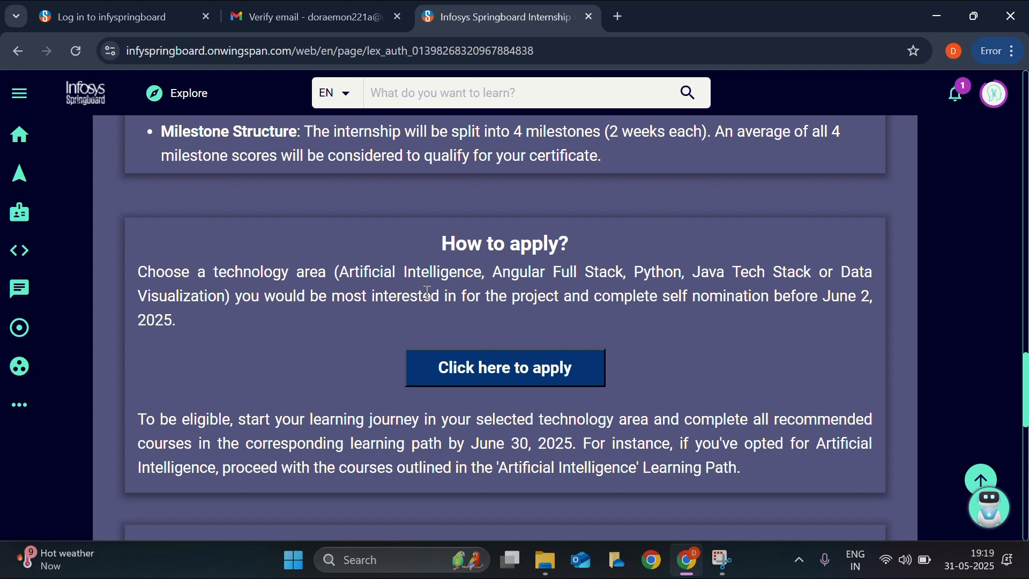
scroll(459, 320, down, 2)
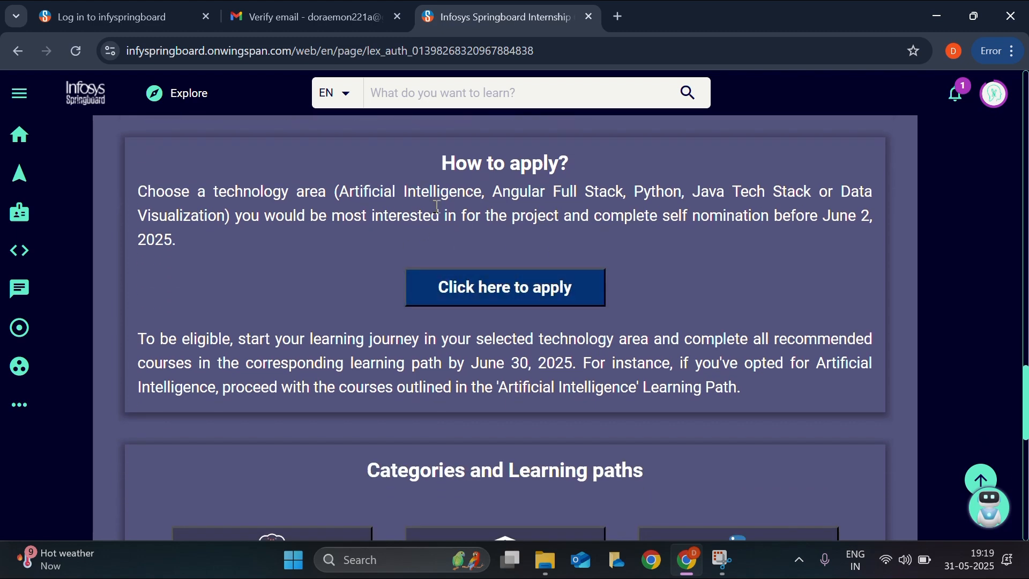
- Browse the internship learning paths and show the Angular Full Stack courses
scroll(433, 216, down, 5)
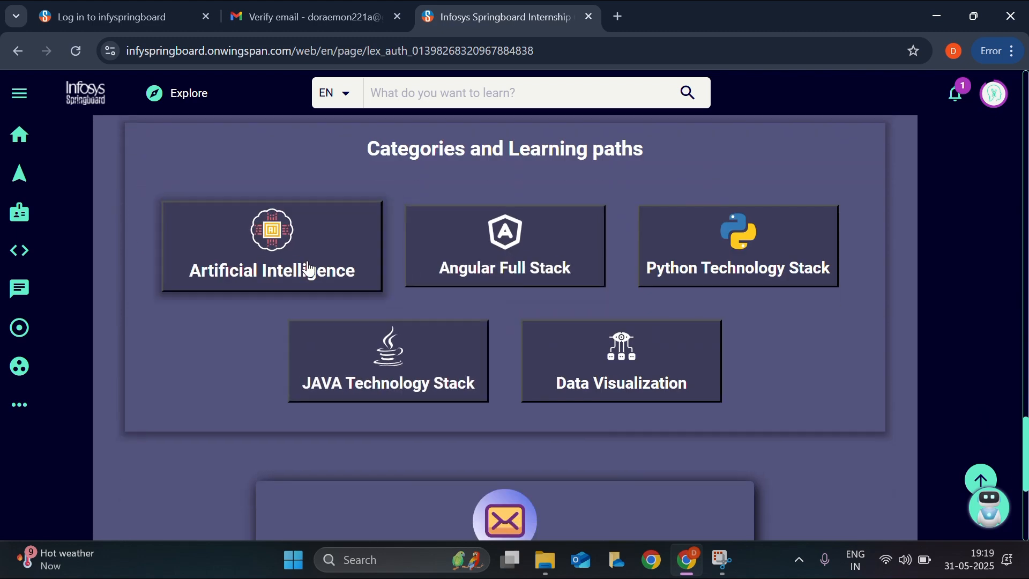
scroll(382, 317, down, 4)
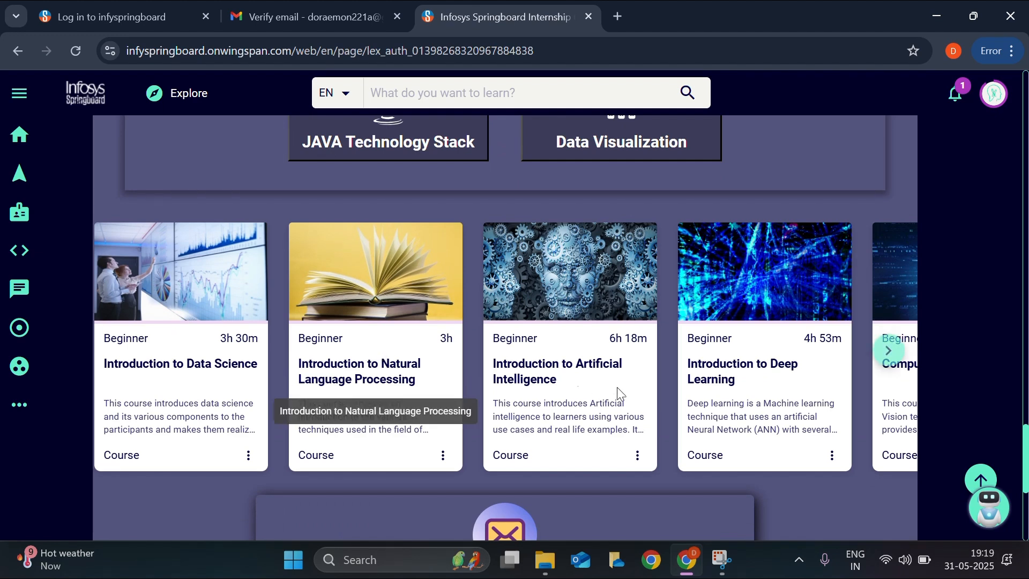
scroll(786, 395, right, 10)
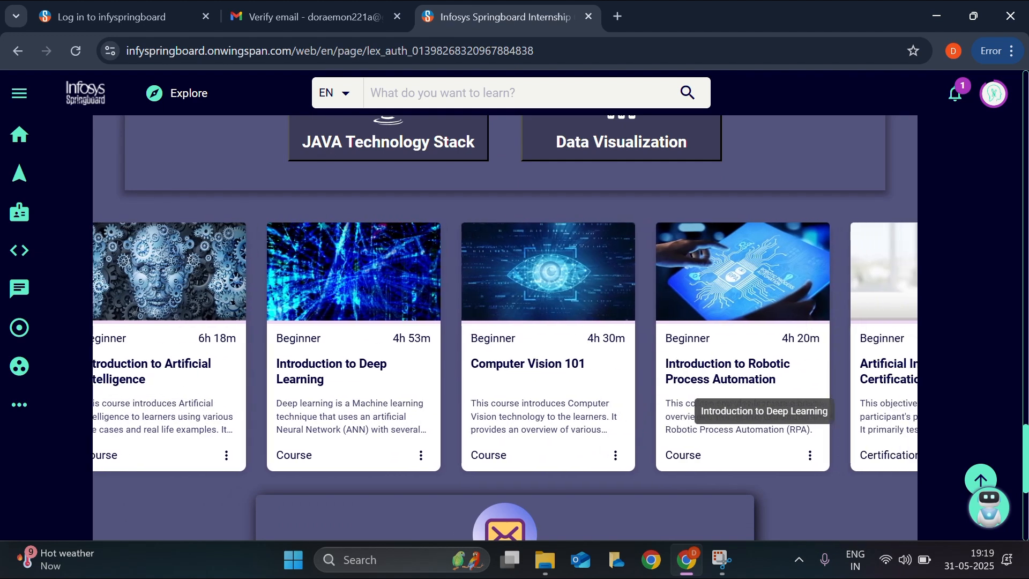
scroll(786, 396, right, 10)
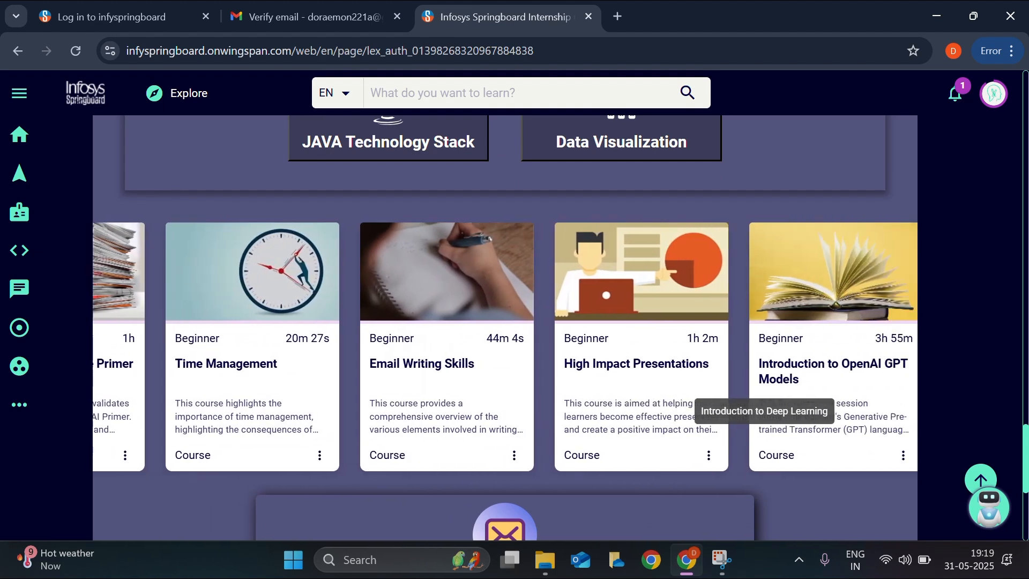
scroll(505, 346, right, 6)
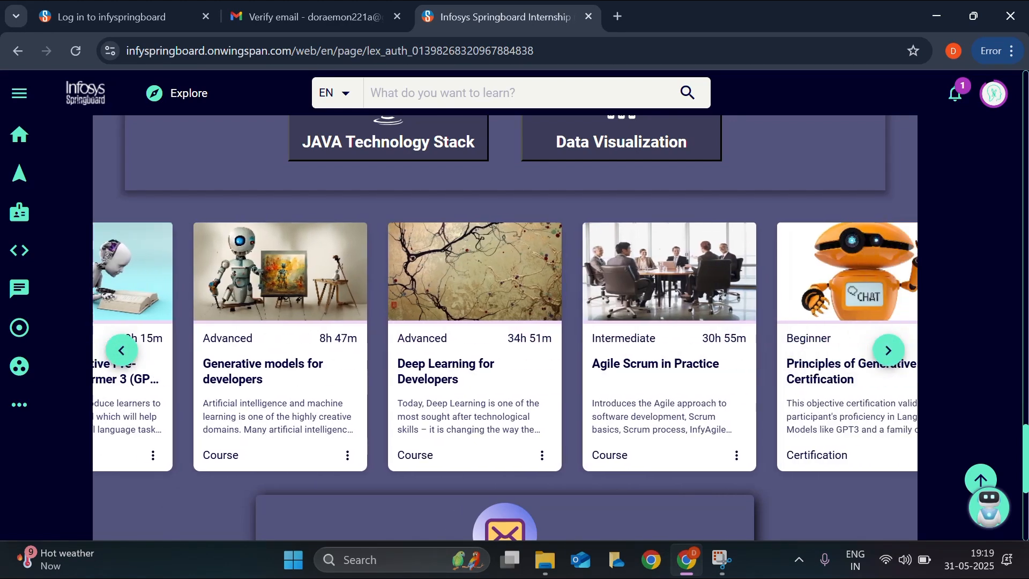
scroll(630, 394, right, 6)
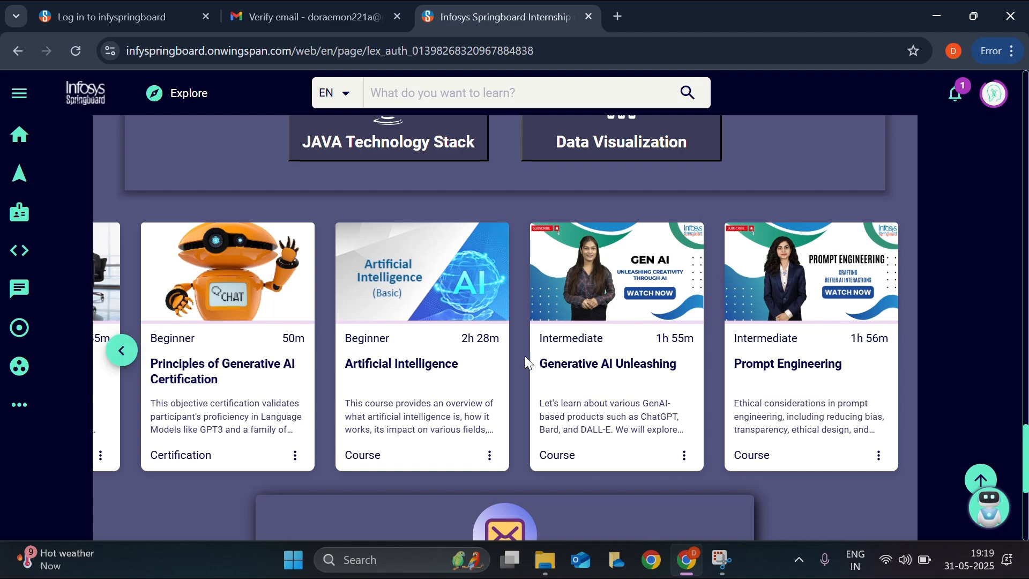
scroll(525, 355, up, 7)
click(496, 412)
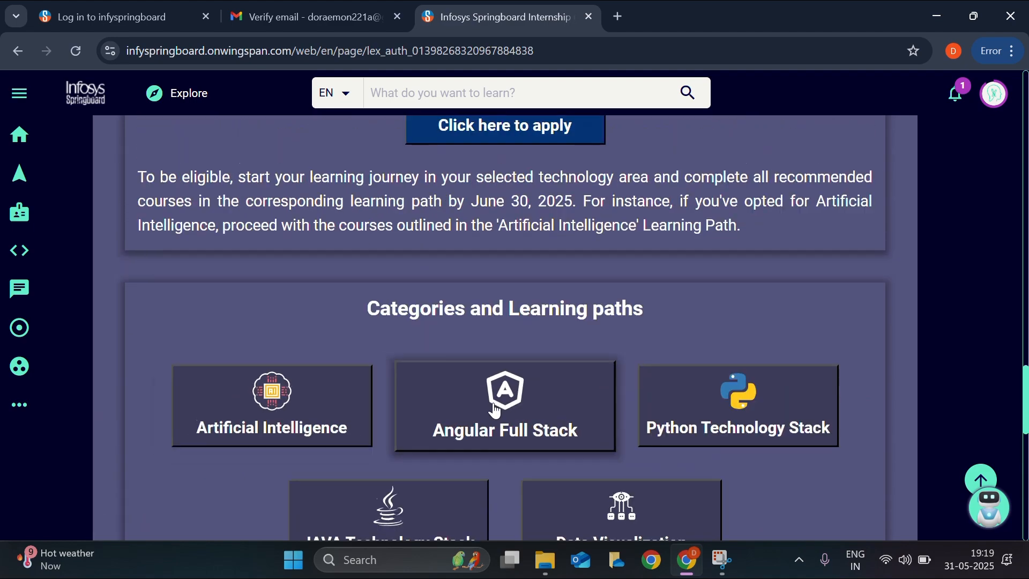
scroll(492, 409, down, 10)
scroll(311, 378, right, 6)
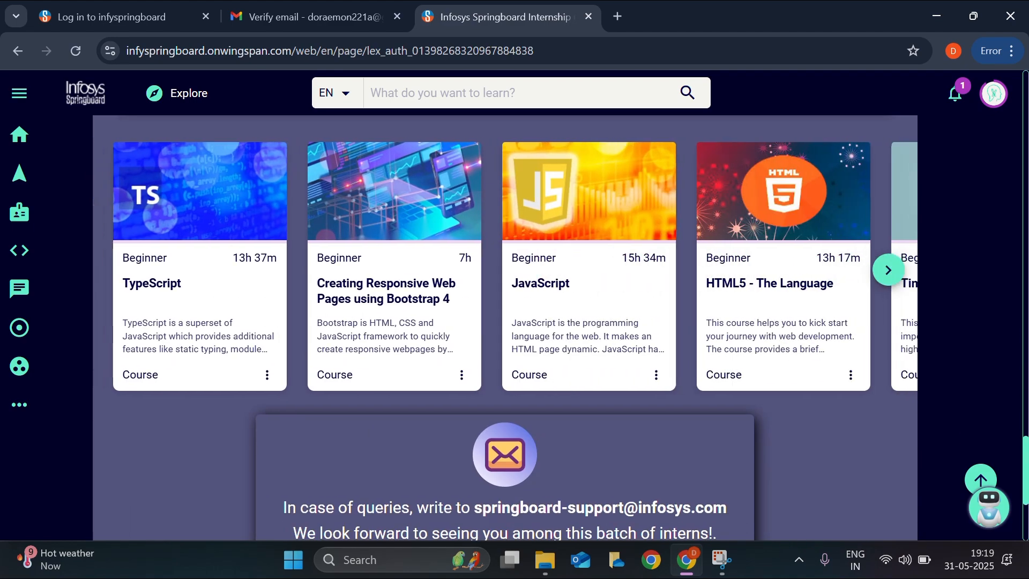
scroll(311, 378, up, 3)
scroll(311, 378, right, 2)
scroll(311, 378, right, 4)
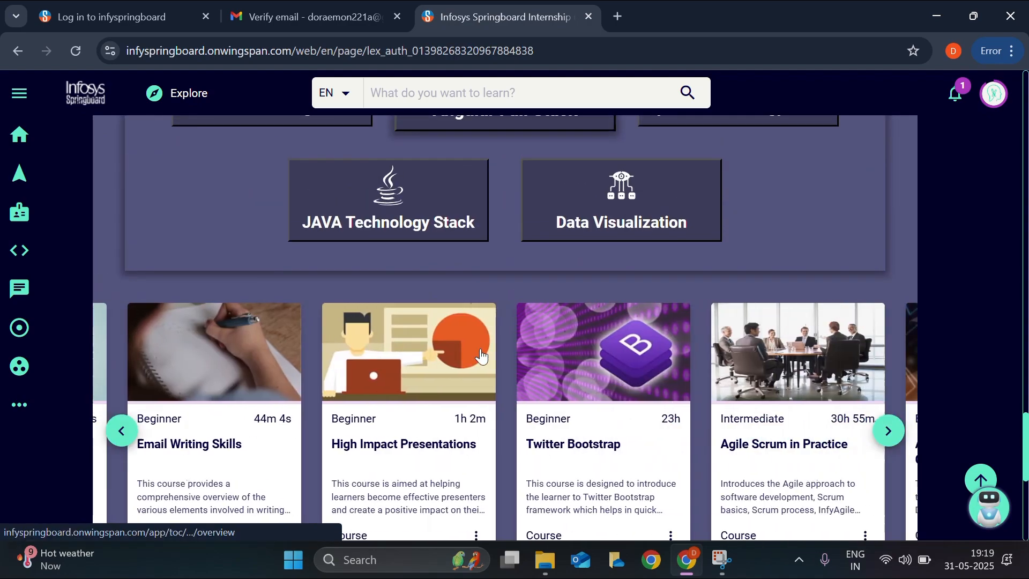
- View the Data Visualization path courses, then open the self-nomination survey from How to apply
click(560, 236)
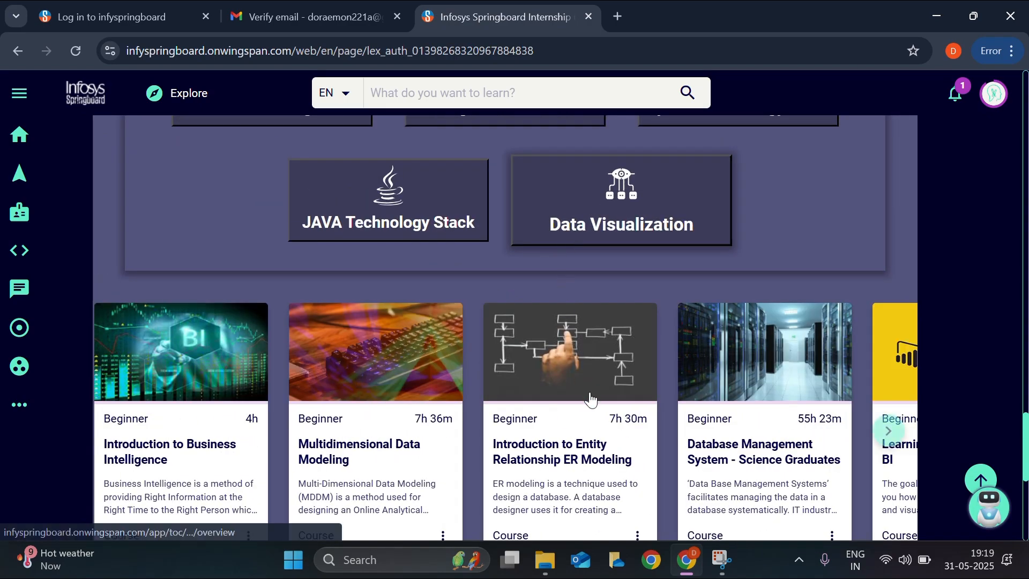
scroll(592, 390, right, 15)
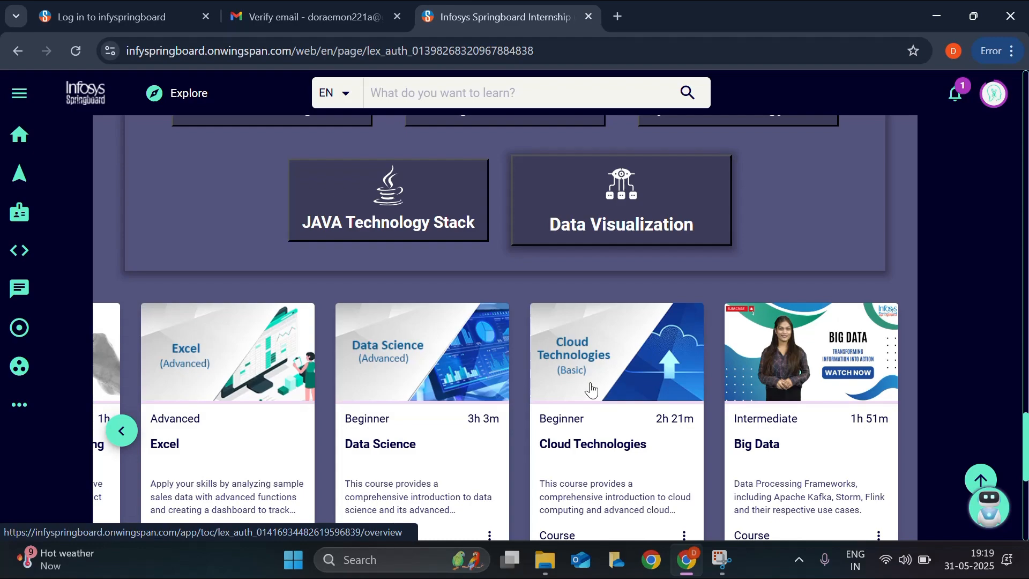
scroll(591, 390, up, 7)
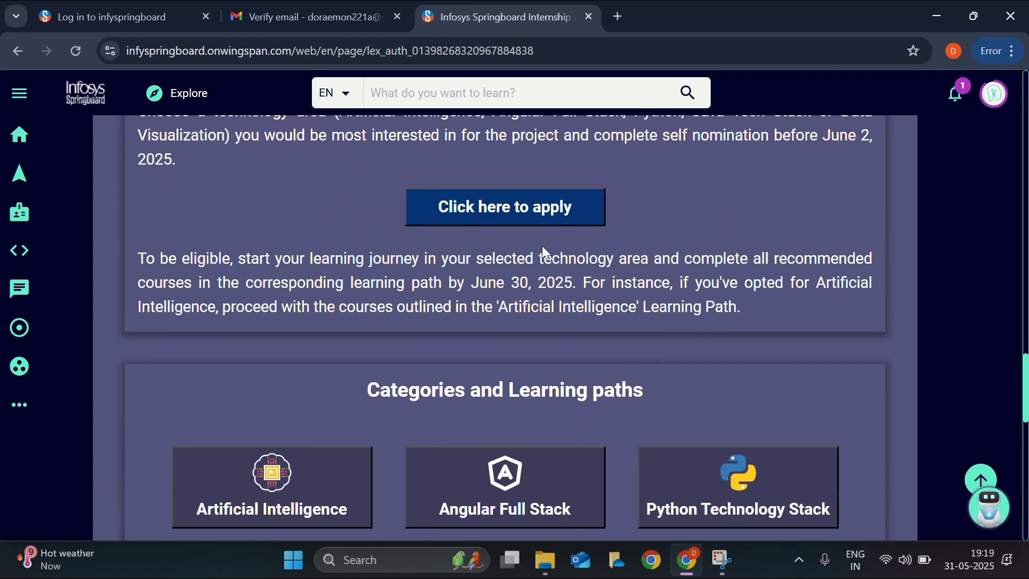
scroll(546, 253, up, 5)
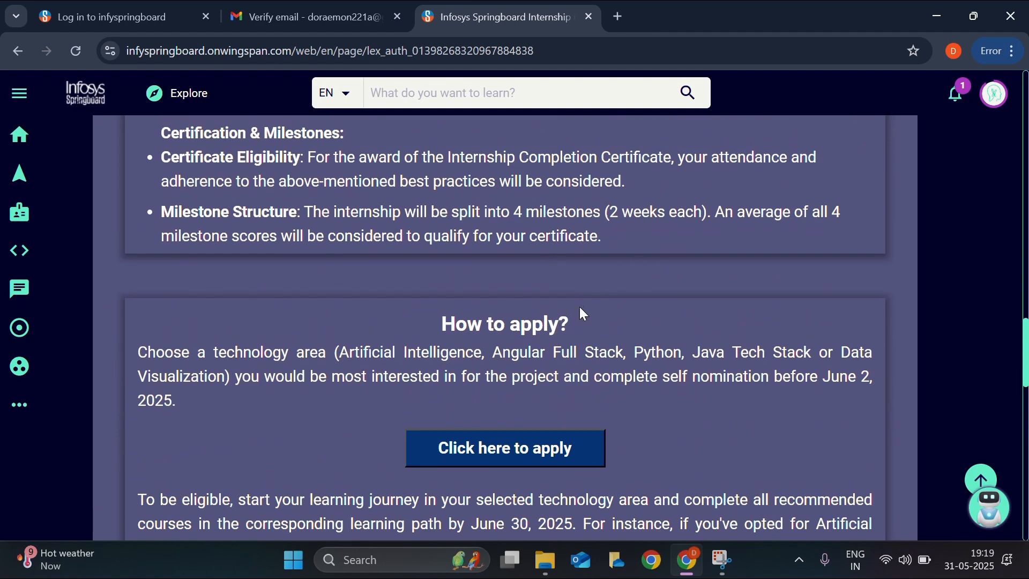
scroll(584, 314, down, 2)
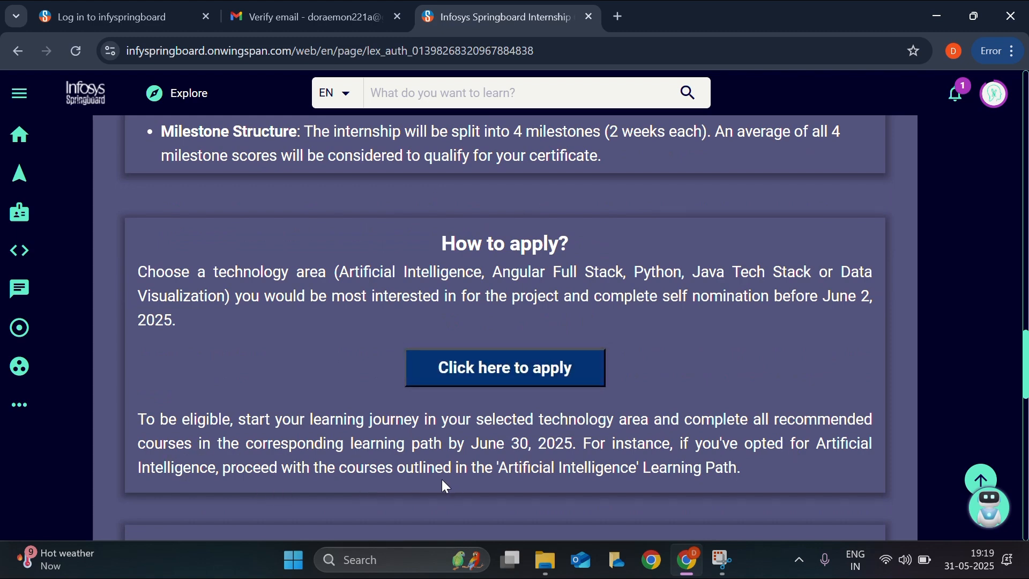
scroll(578, 475, down, 5)
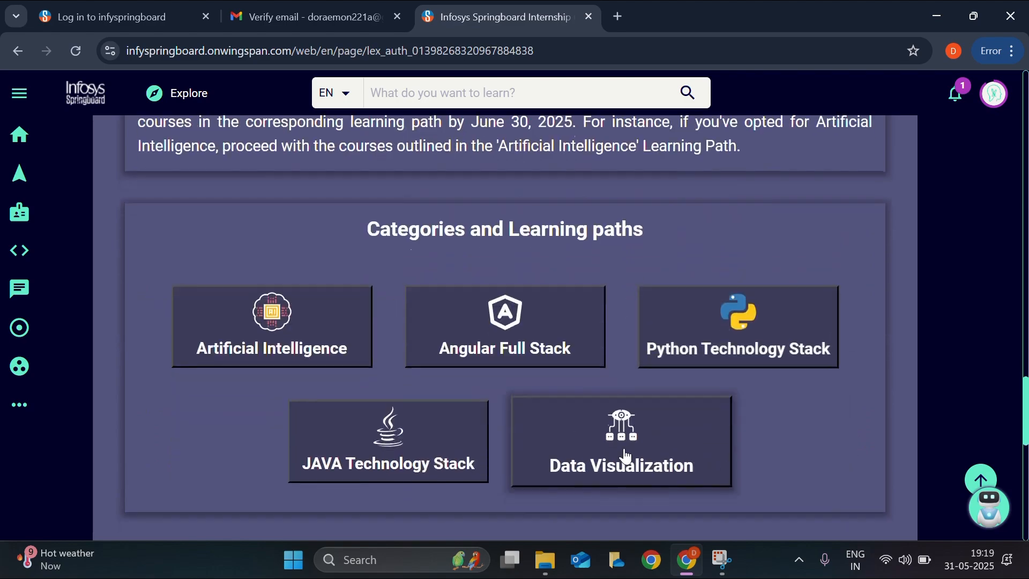
scroll(330, 352, down, 5)
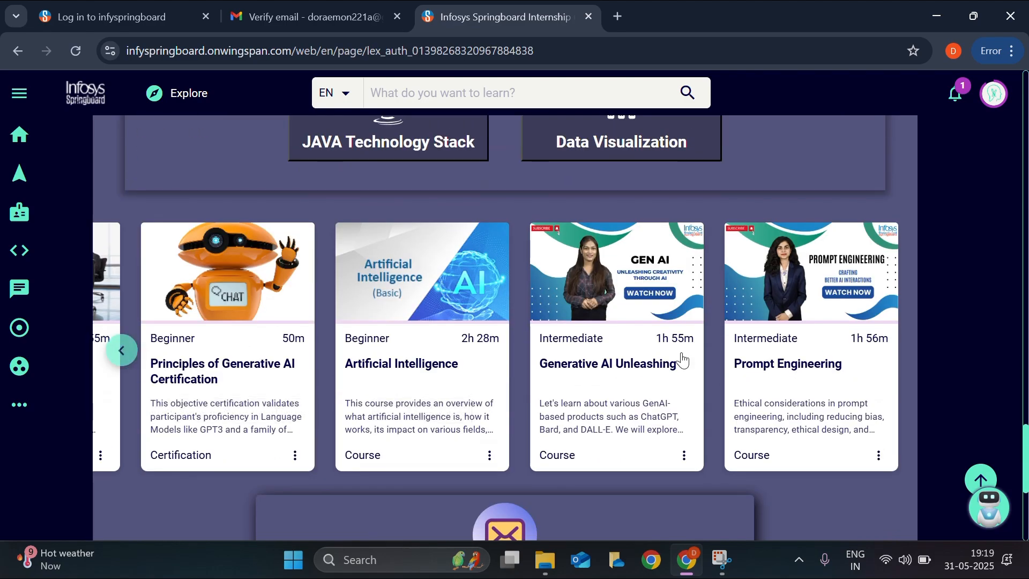
scroll(709, 394, down, 3)
scroll(586, 351, up, 10)
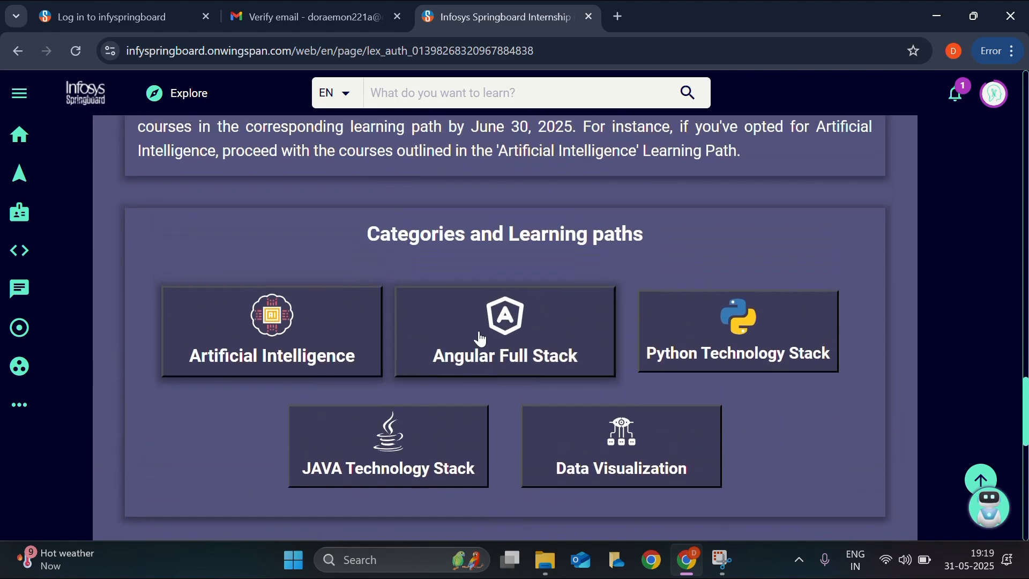
click(526, 369)
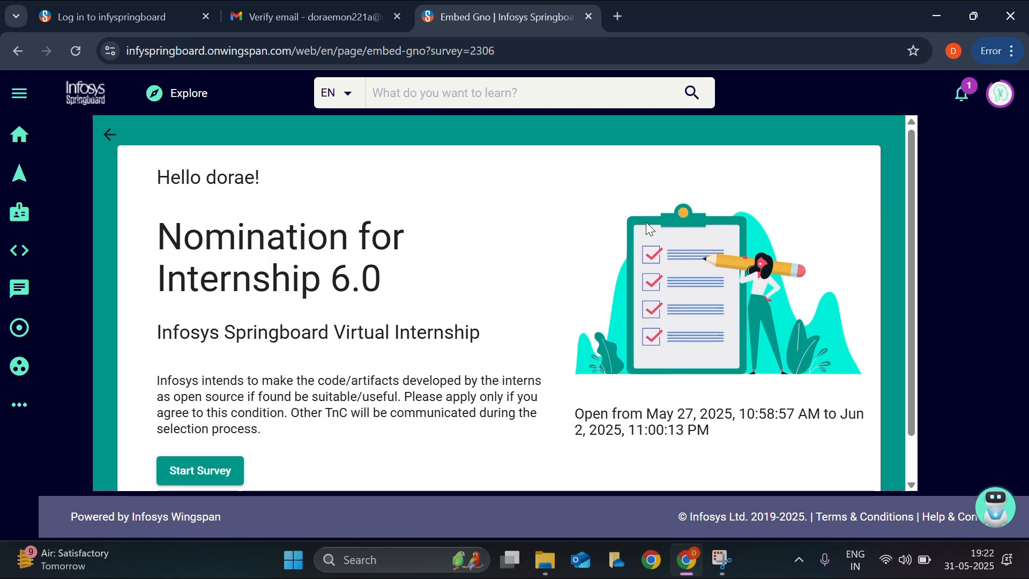
- Begin the Internship 6.0 survey and accept the Privacy Agreement, revealing the name and e-mail questions
click(222, 476)
click(528, 442)
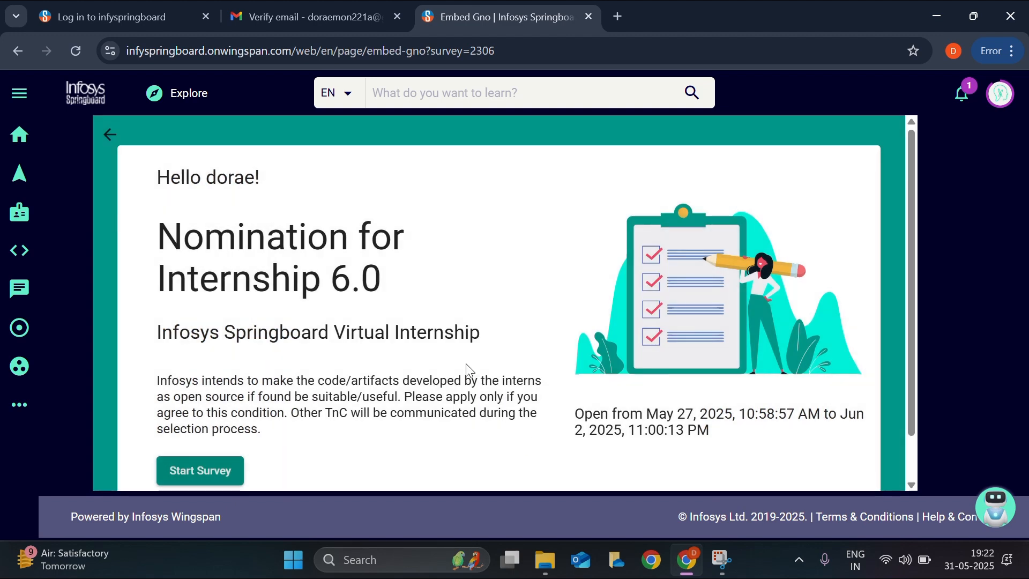
scroll(466, 373, down, 1)
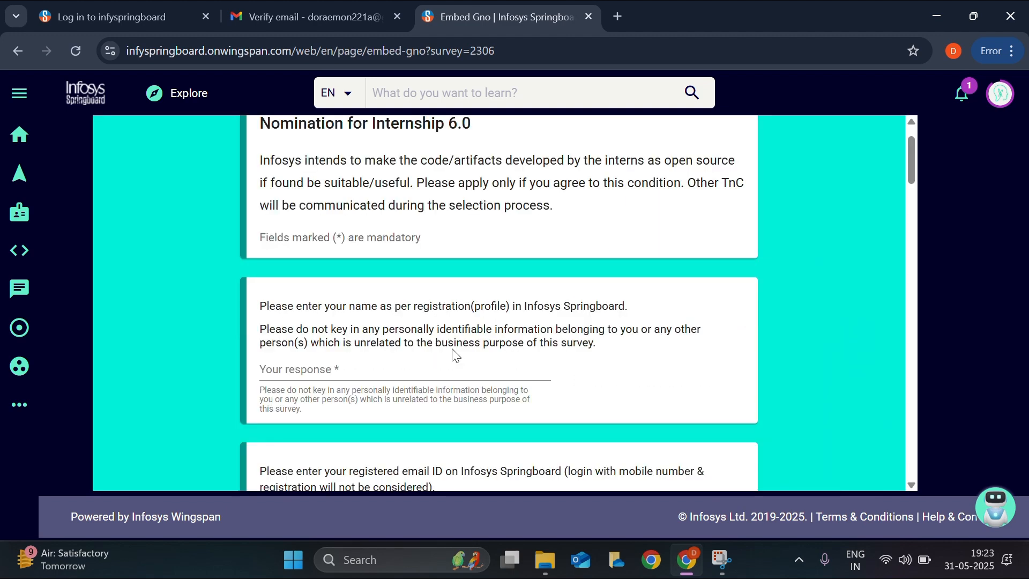
- Enter your registered profile name in the survey's name answer
scroll(401, 275, up, 2)
scroll(467, 356, down, 2)
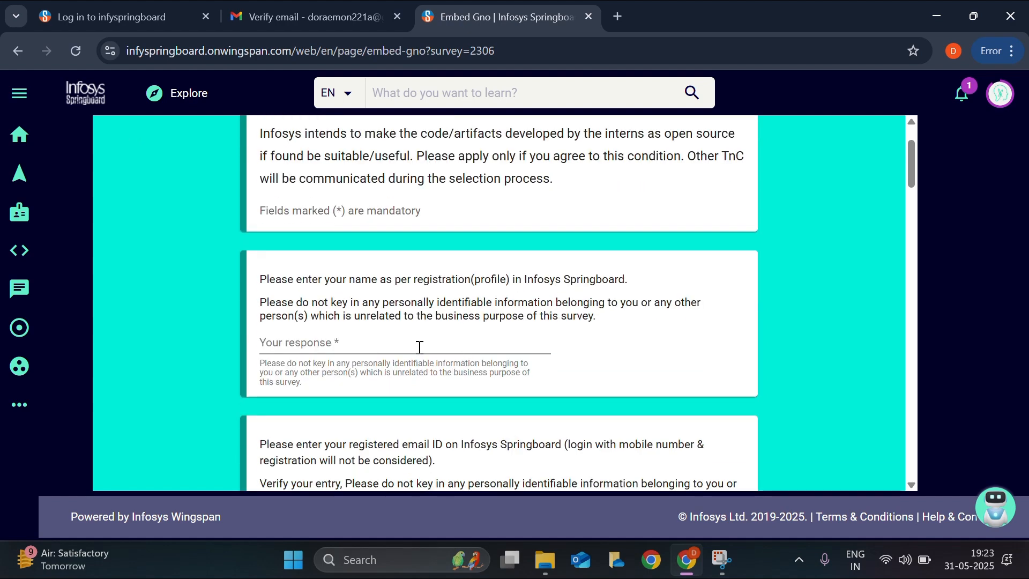
click(398, 347)
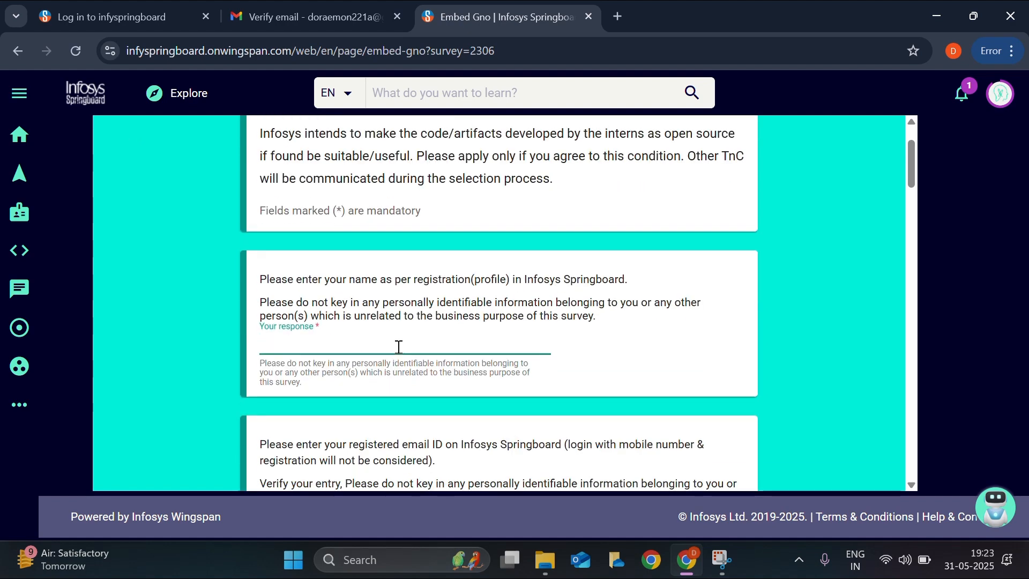
scroll(399, 347, down, 2)
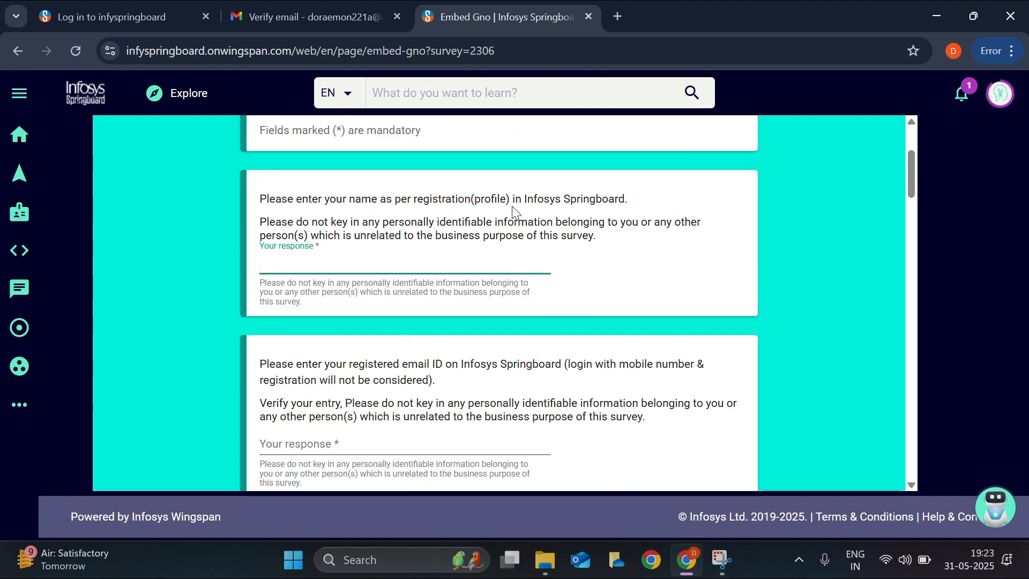
click(354, 280)
click(345, 267)
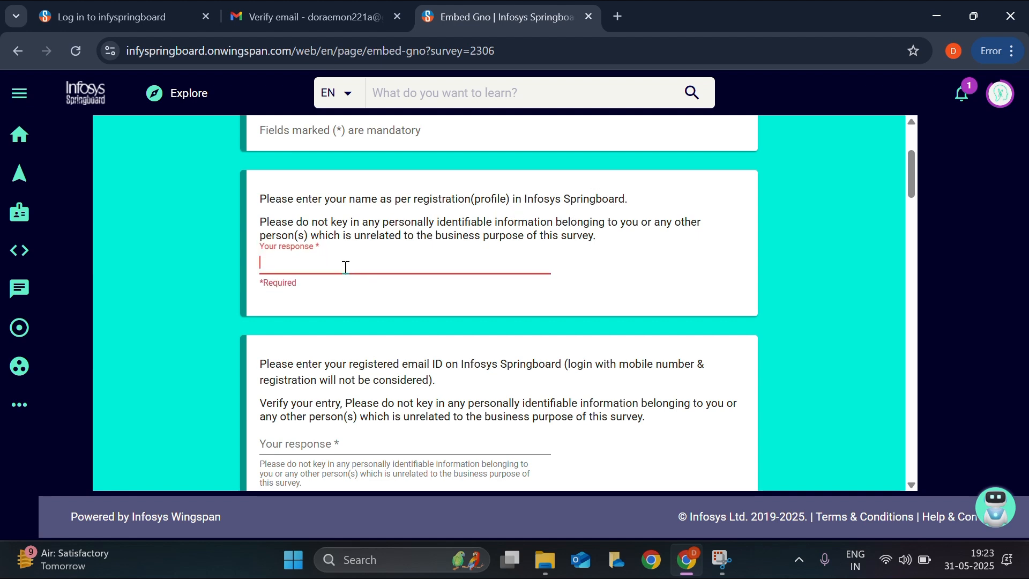
text(dorae mon)
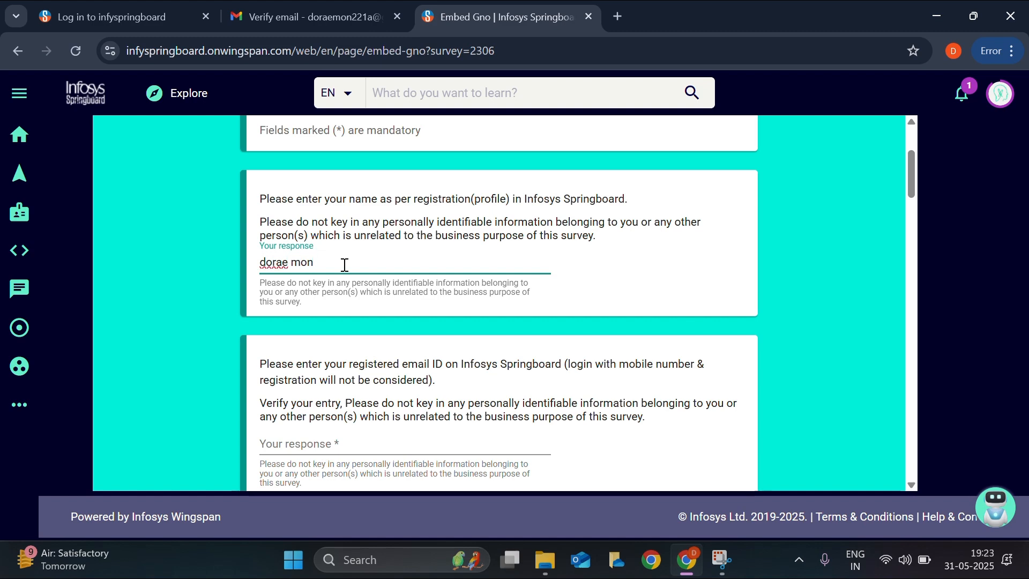
scroll(345, 265, down, 5)
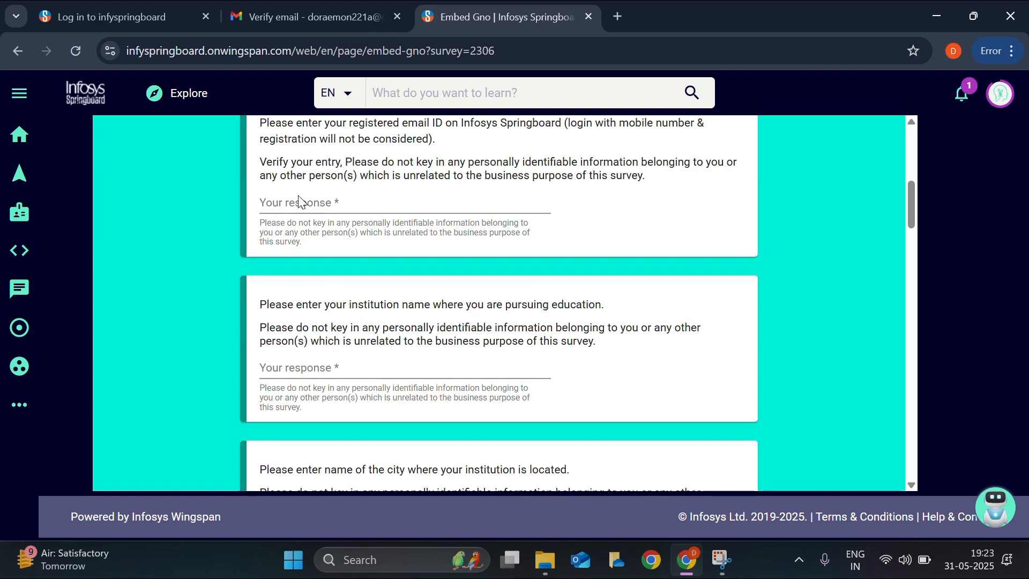
scroll(354, 322, up, 3)
click(354, 360)
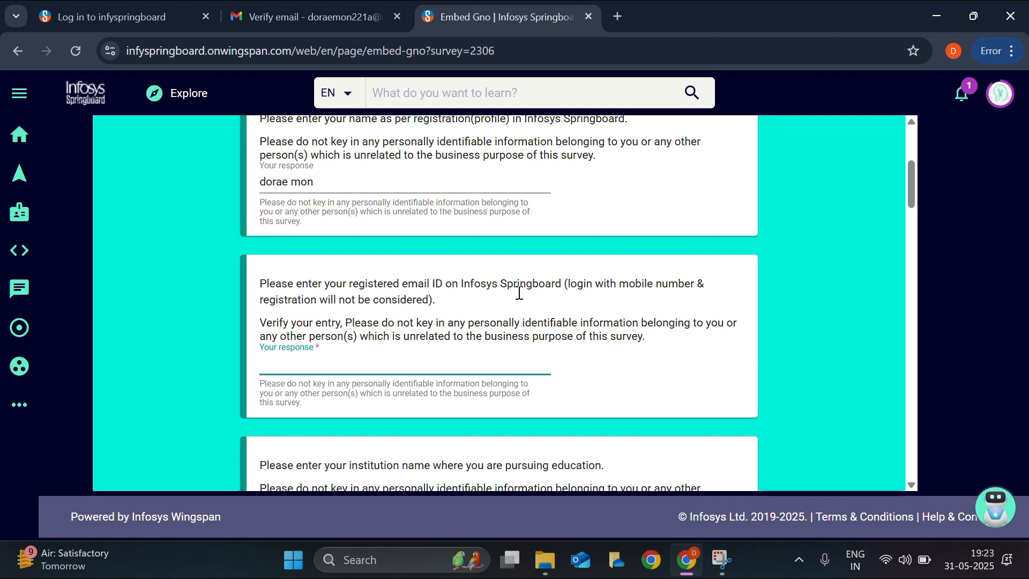
- Try the internship category options, settling on Angular Full Stack
scroll(416, 341, down, 2)
scroll(380, 367, down, 2)
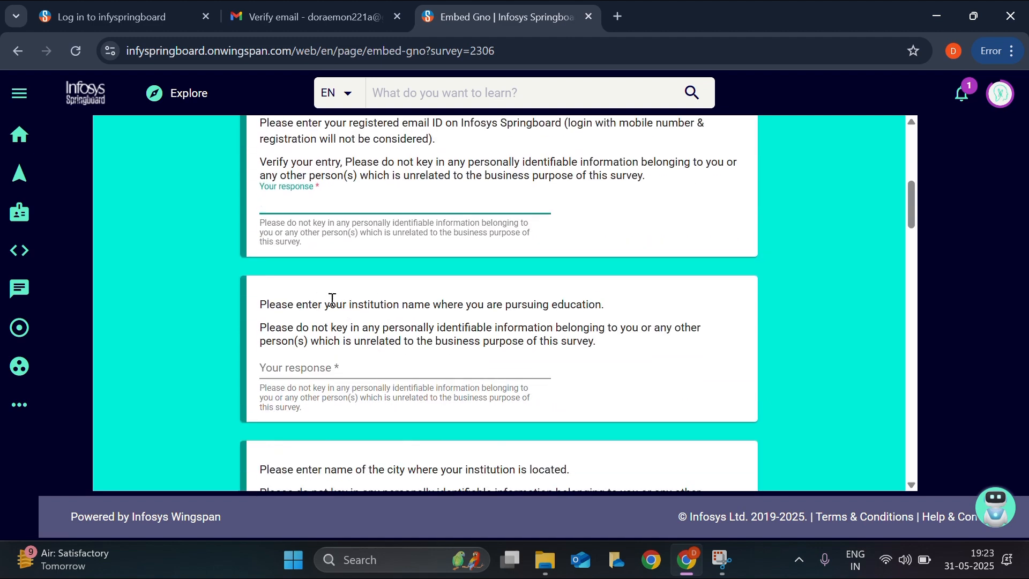
scroll(399, 390, down, 2)
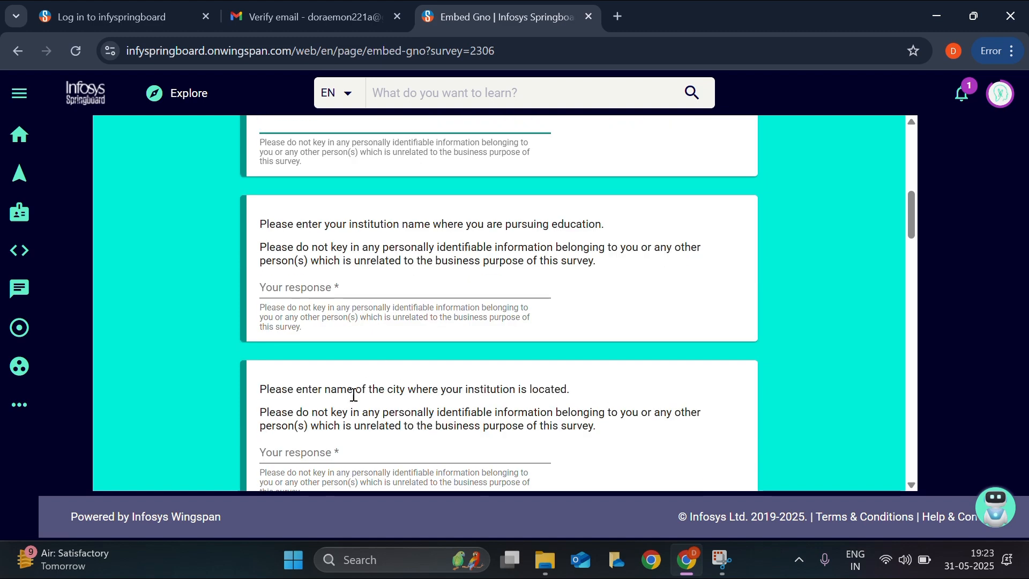
scroll(336, 391, down, 4)
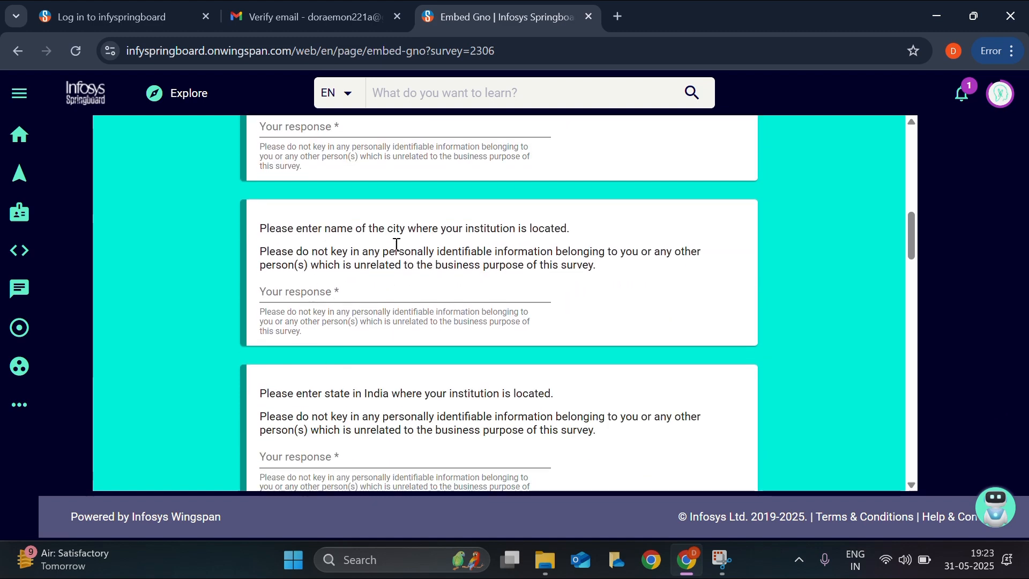
scroll(434, 286, down, 3)
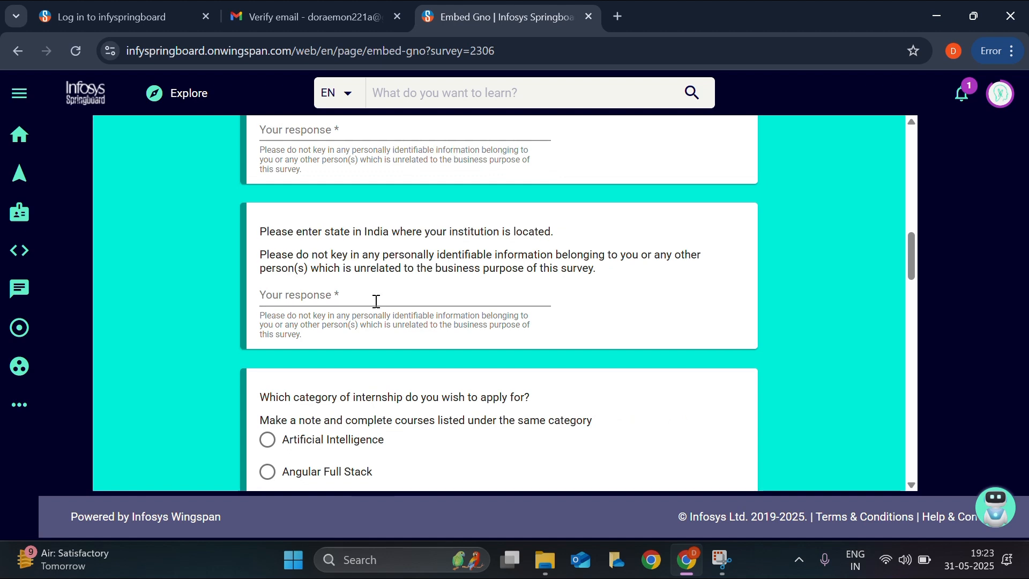
scroll(362, 314, down, 3)
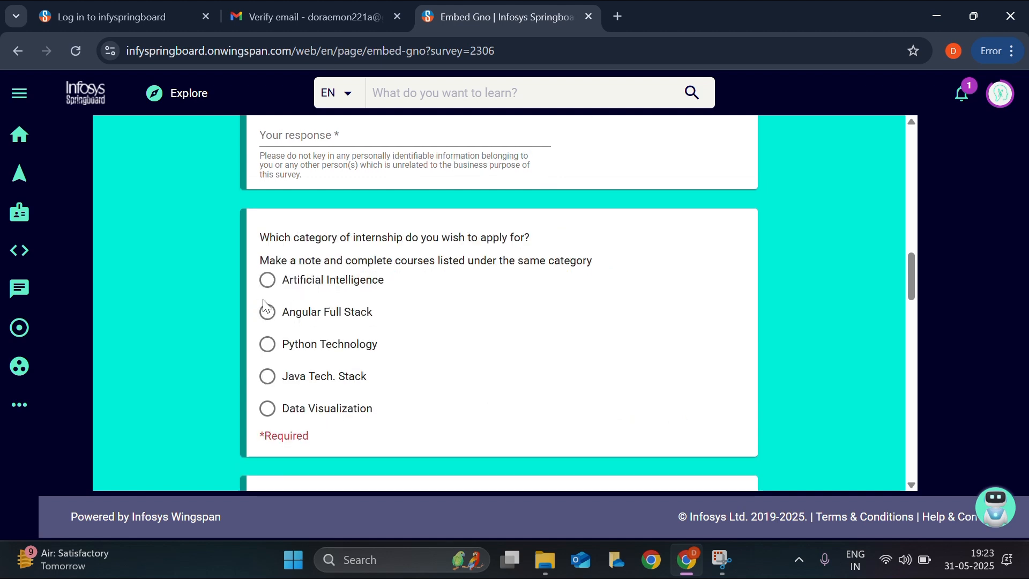
click(268, 282)
click(269, 314)
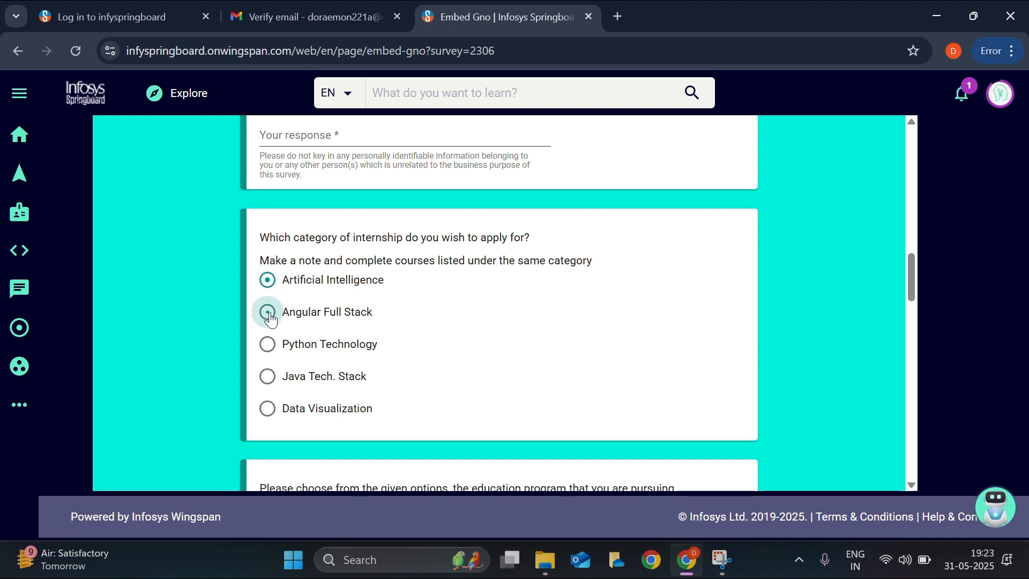
double_click(269, 348)
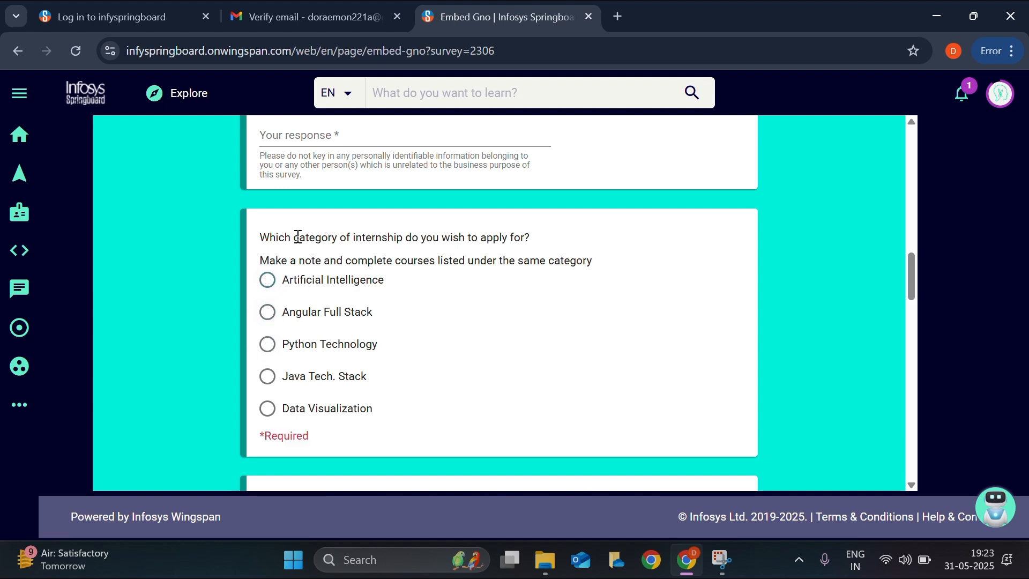
click(268, 285)
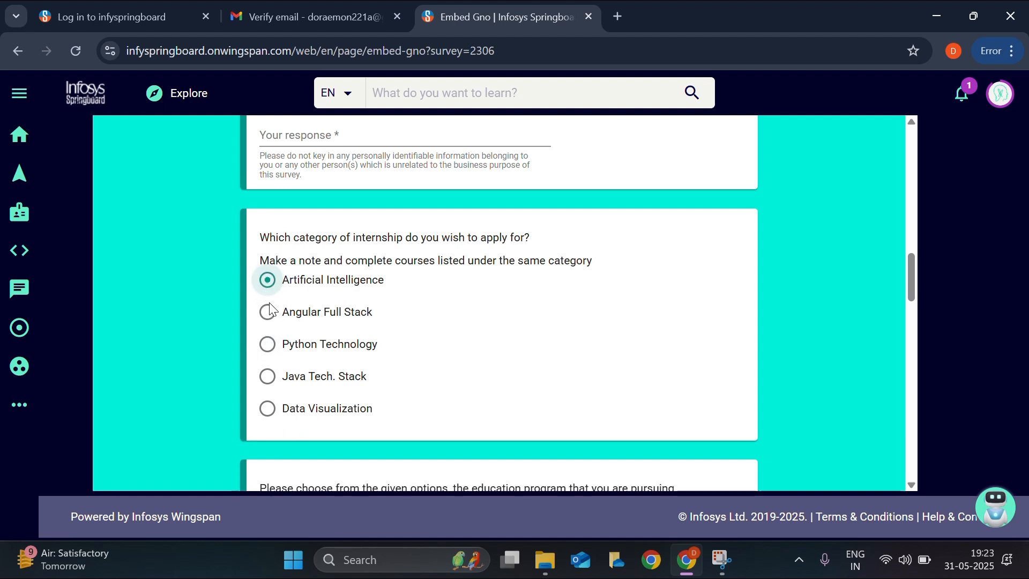
click(268, 311)
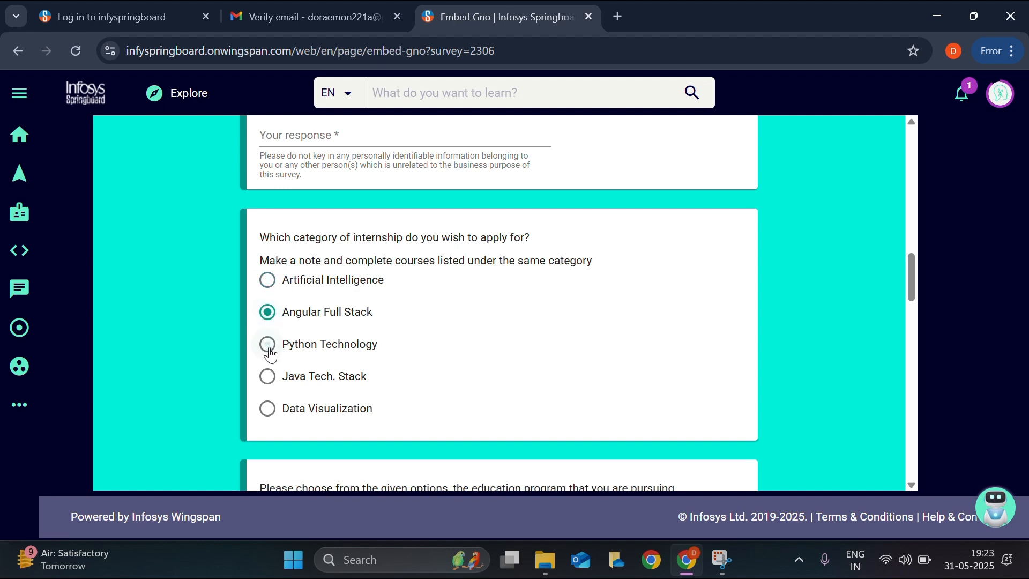
double_click(269, 353)
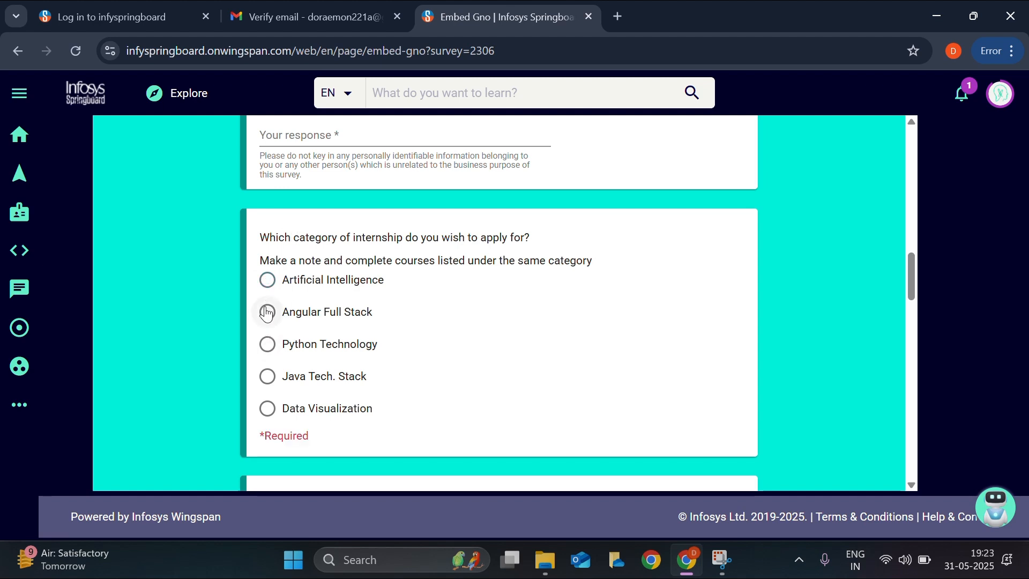
click(267, 279)
click(270, 314)
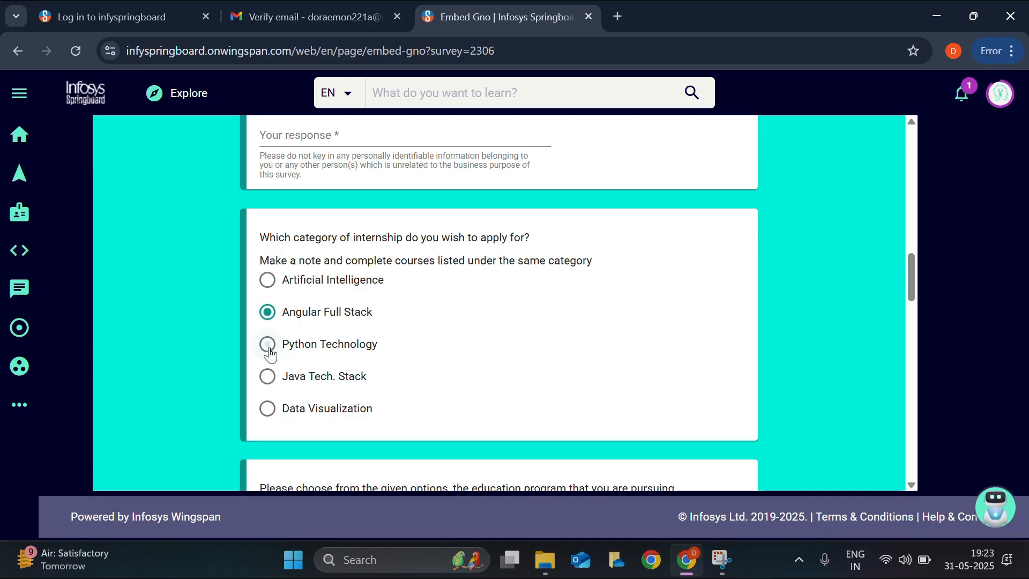
click(266, 344)
click(266, 376)
- Switch the category to Data Visualization and mark Diploma (CS/IT) as the education program
click(267, 409)
scroll(374, 379, down, 5)
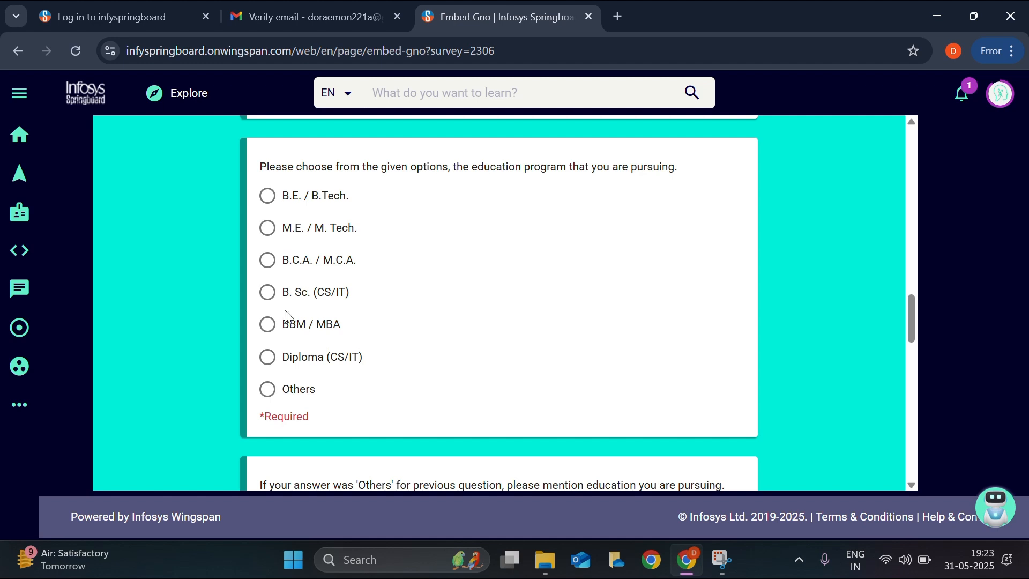
click(267, 357)
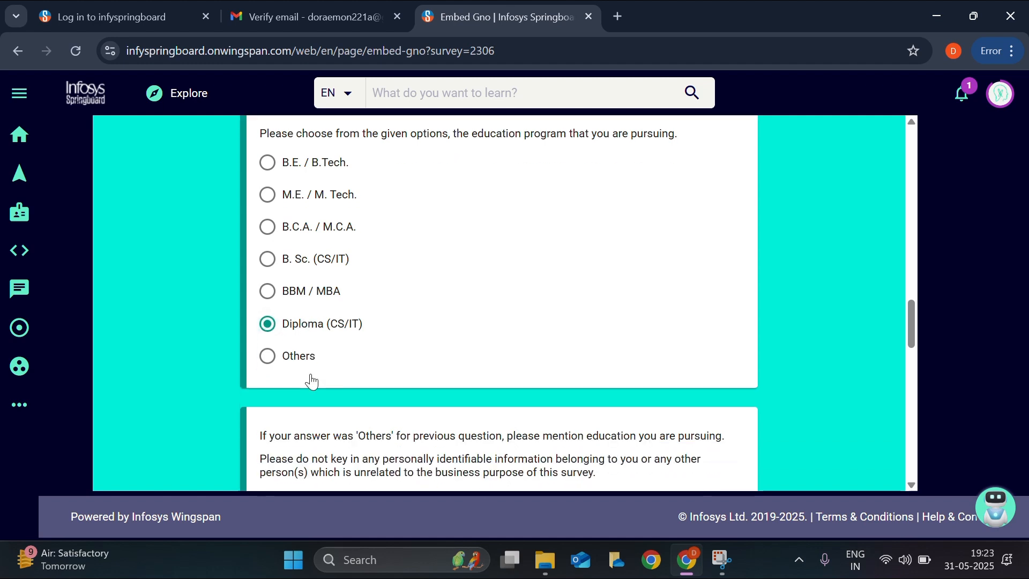
- Answer 2nd Year for year of study and No to being a working professional
scroll(307, 330, down, 4)
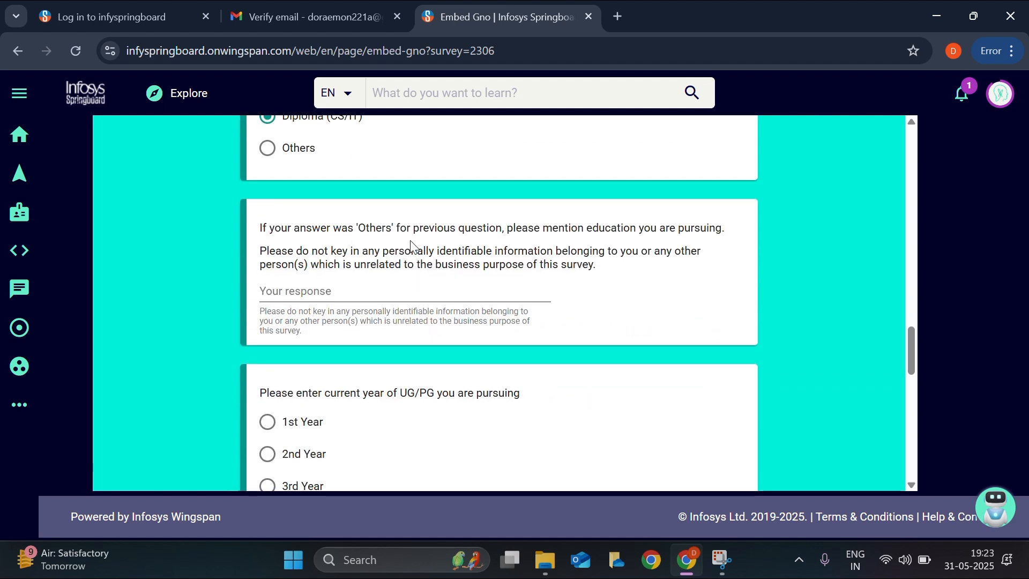
scroll(266, 300, down, 3)
click(267, 262)
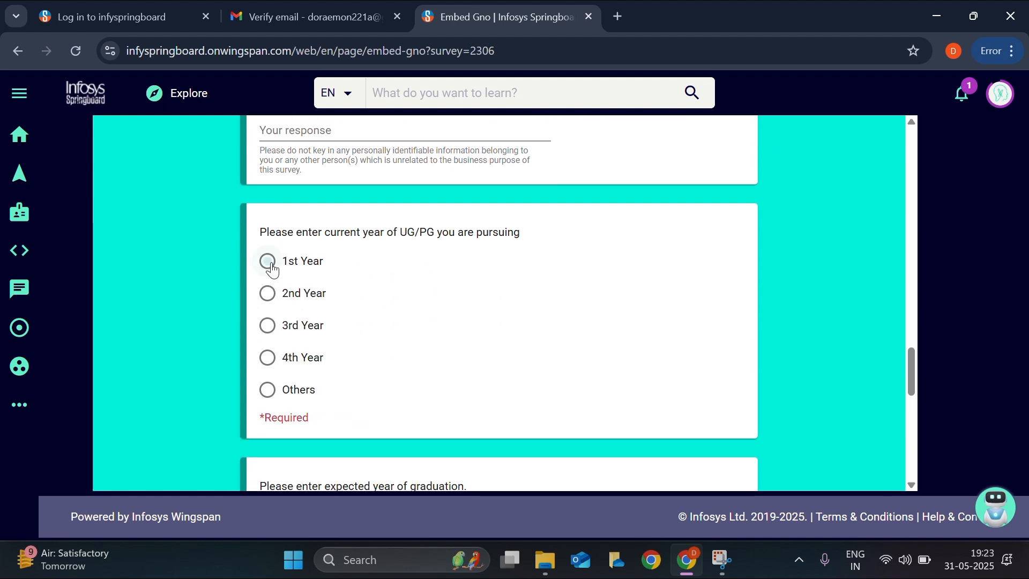
click(266, 294)
scroll(306, 323, down, 4)
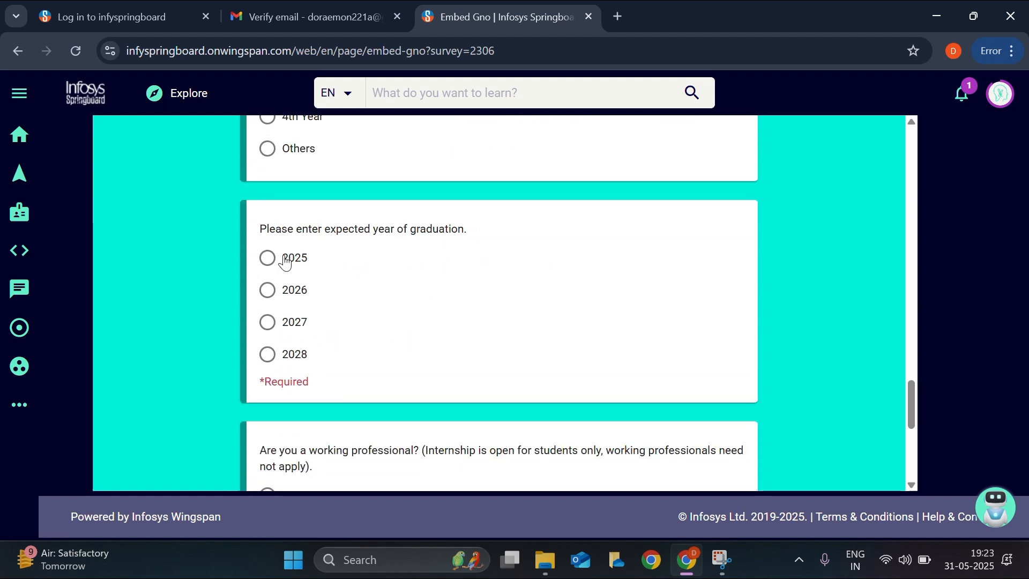
scroll(326, 356, down, 2)
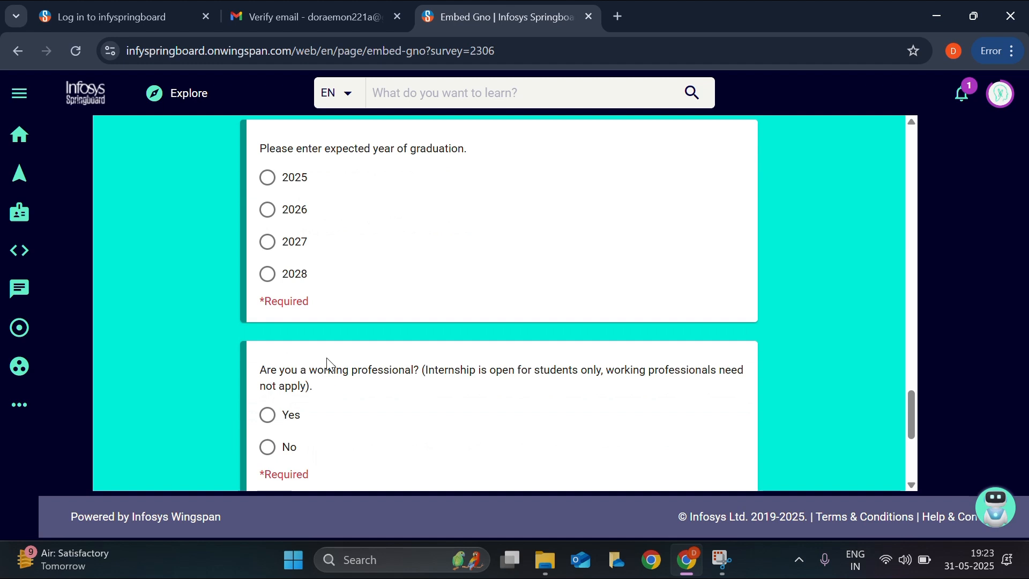
click(272, 449)
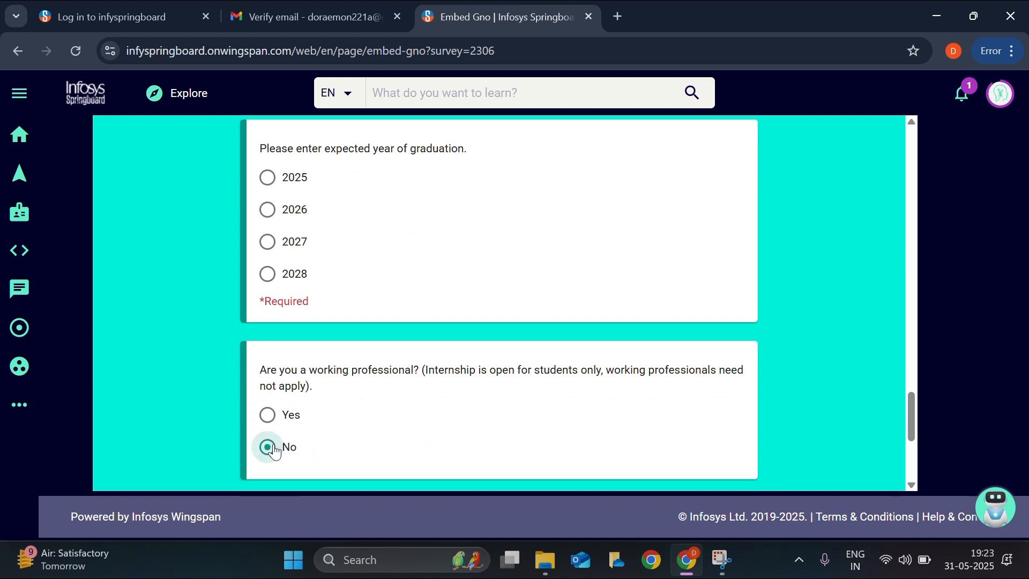
- Answer No to a previous Springboard internship and submit the survey
scroll(274, 452, down, 1)
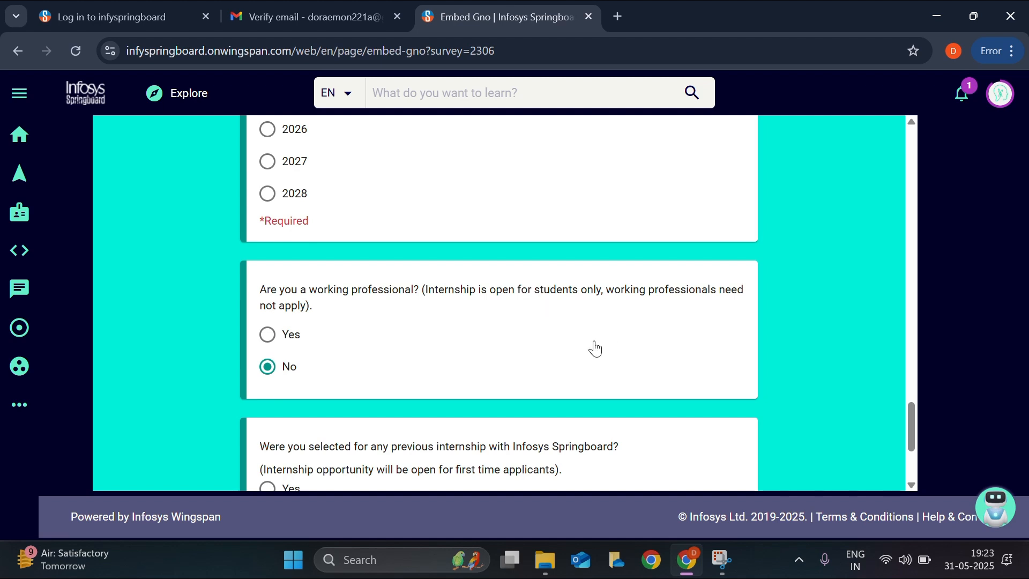
scroll(523, 384, down, 3)
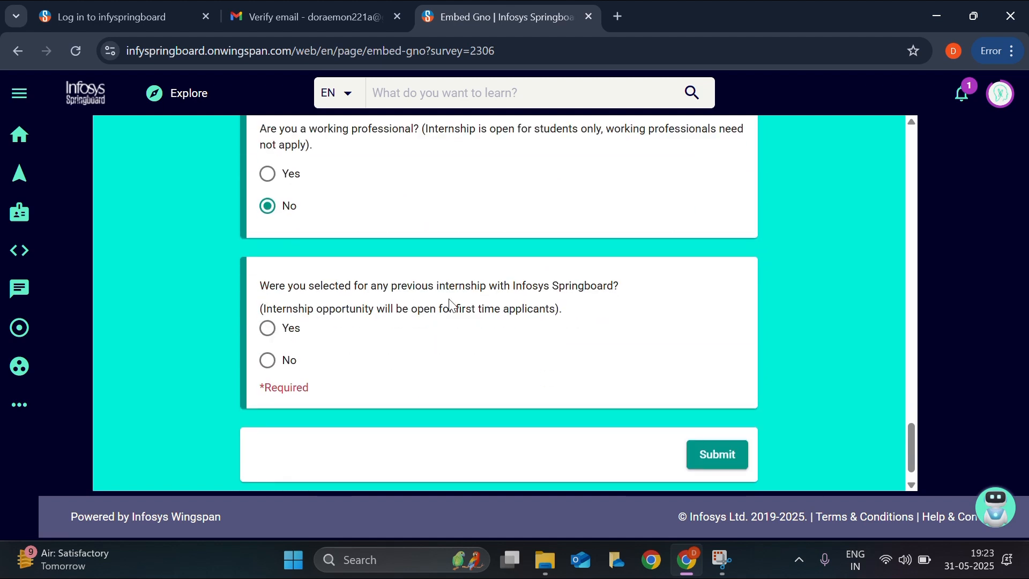
click(268, 360)
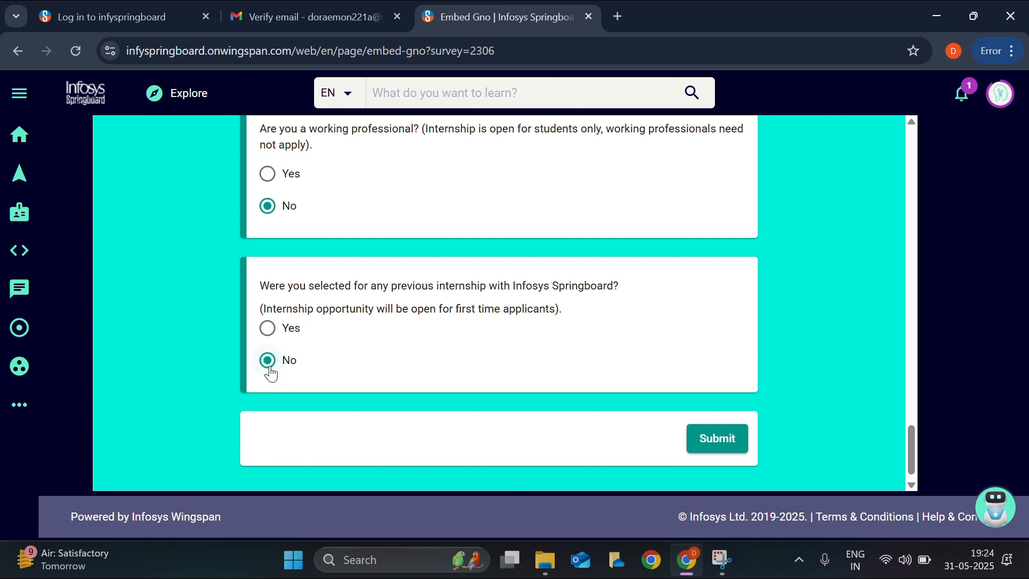
click(709, 452)
- Go to the Springboard home tab and open the Virtual Internship 6.0 page from its banner
scroll(618, 361, up, 5)
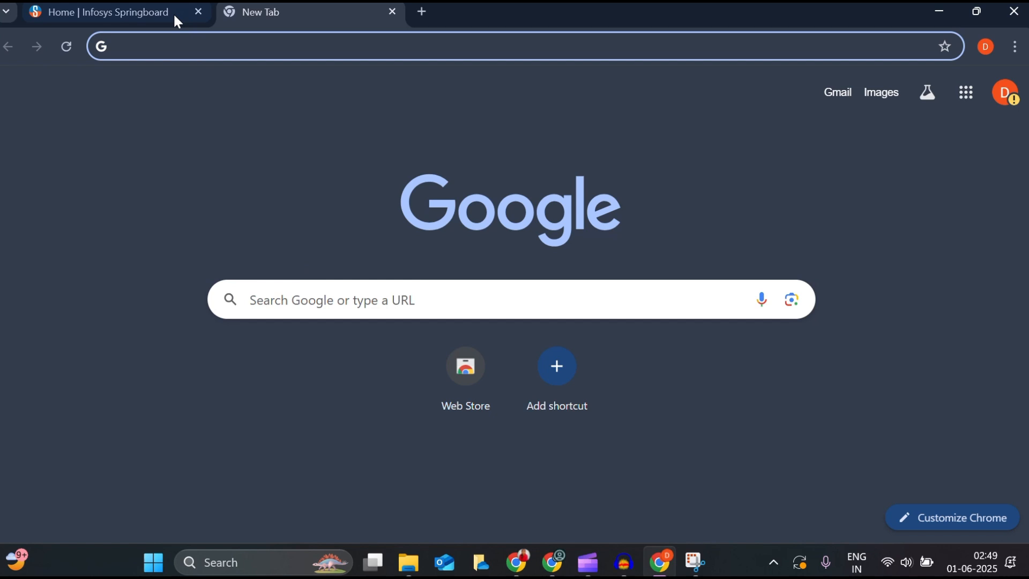
click(155, 11)
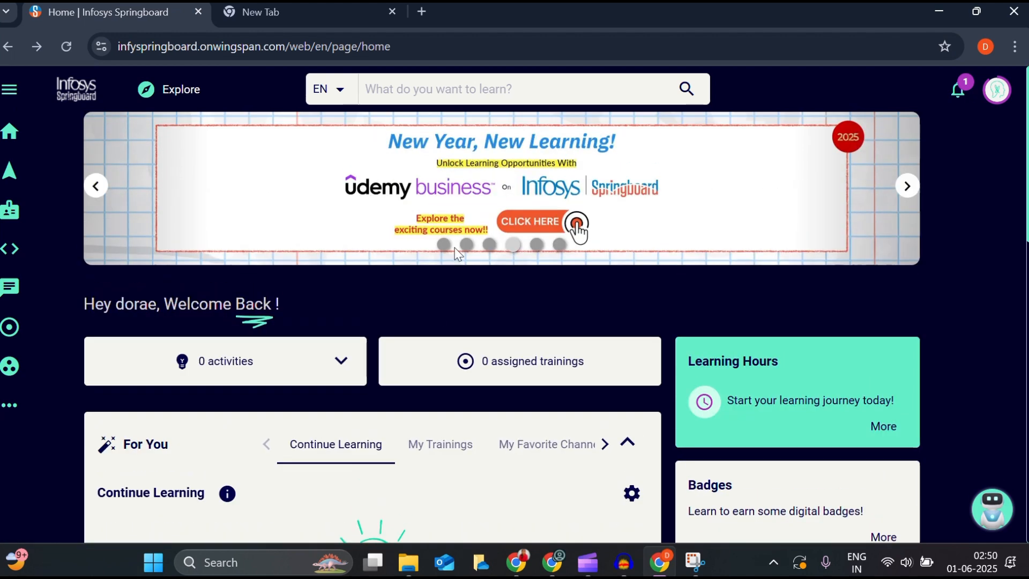
click(444, 245)
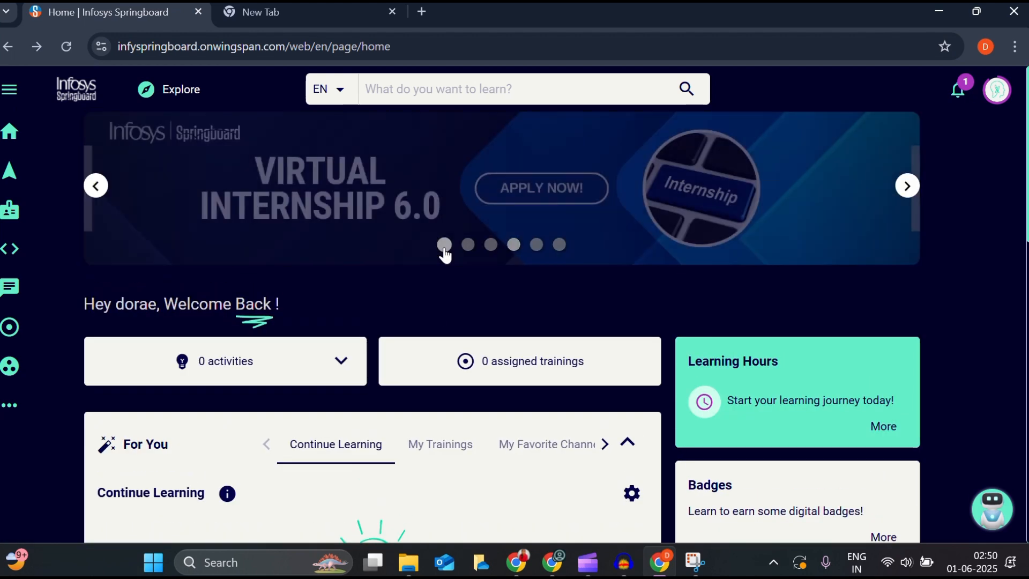
click(579, 192)
- Open the Introduction to Data Science card from the internship course list
scroll(423, 487, down, 20)
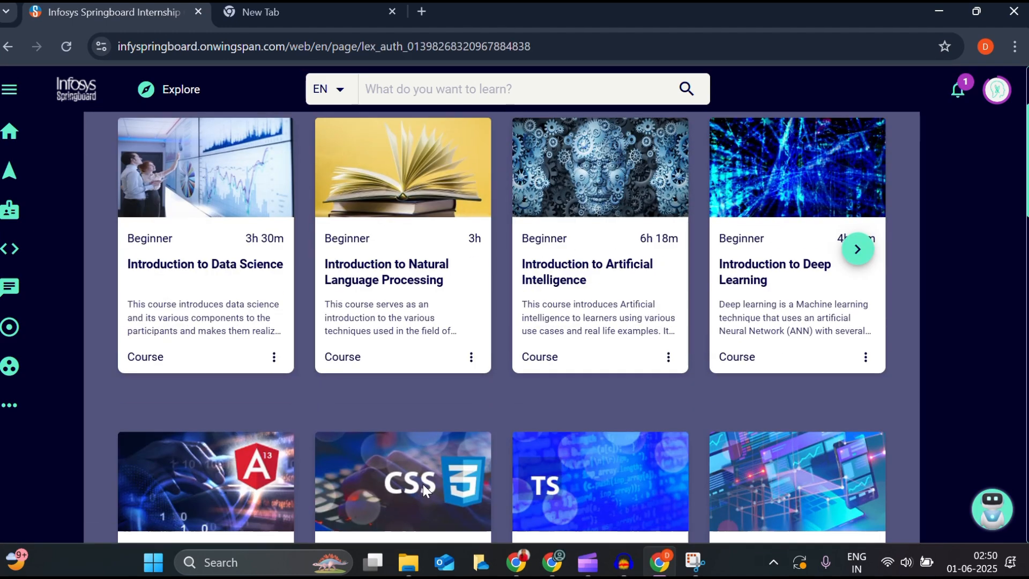
scroll(423, 484, down, 8)
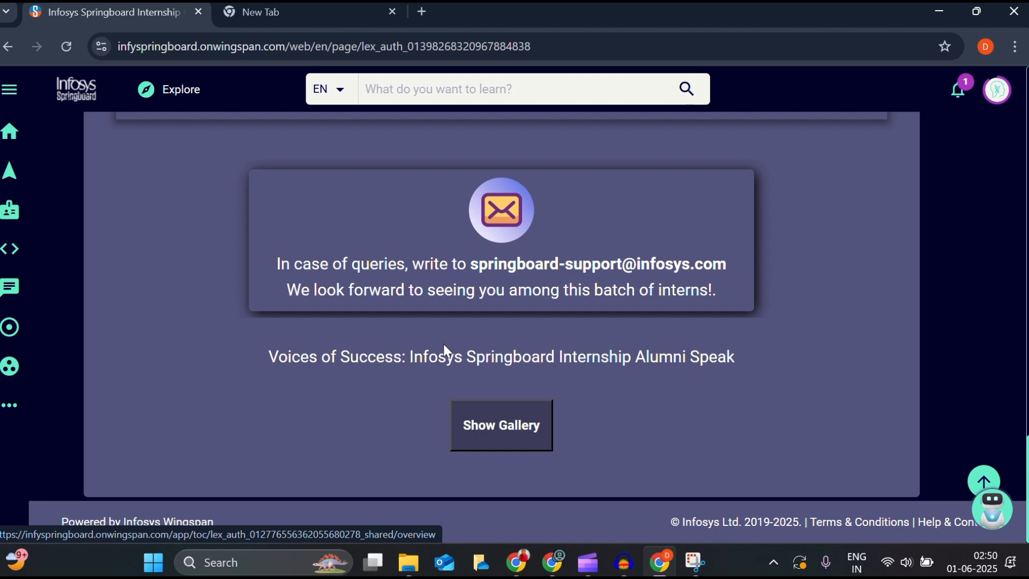
scroll(443, 343, up, 5)
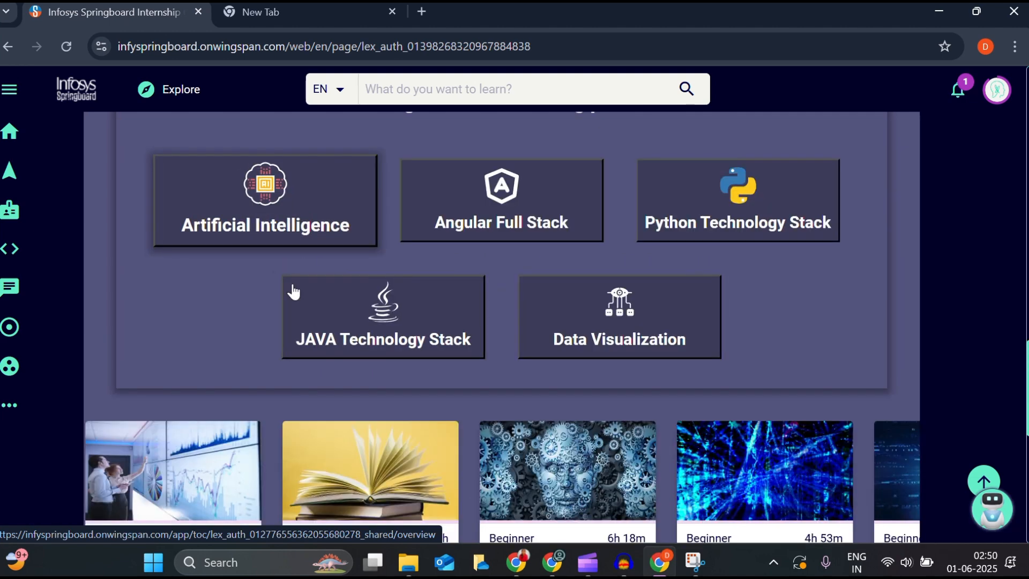
scroll(292, 292, down, 4)
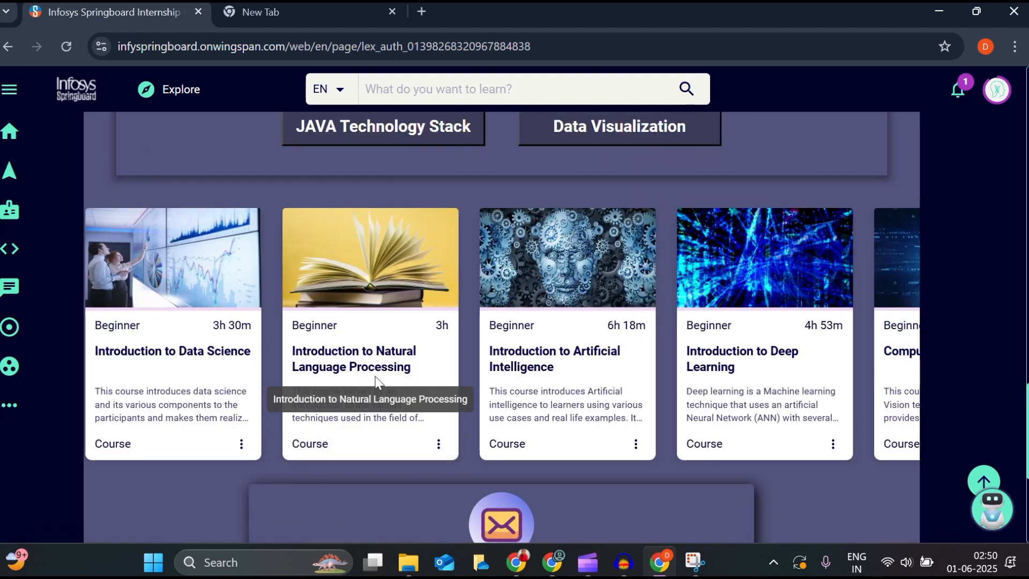
click(176, 333)
scroll(290, 316, down, 1)
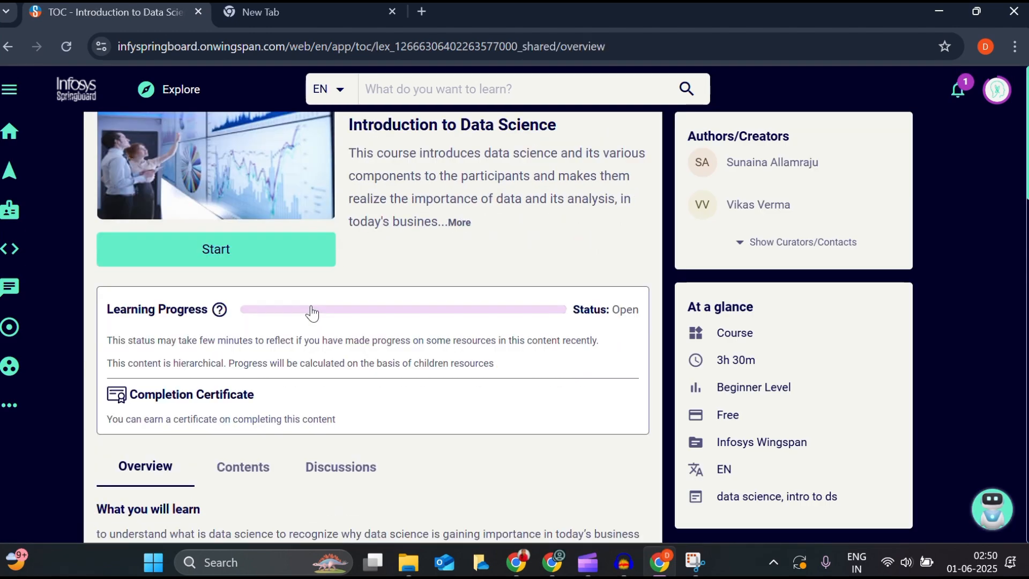
scroll(311, 308, down, 1)
scroll(312, 292, up, 1)
click(302, 253)
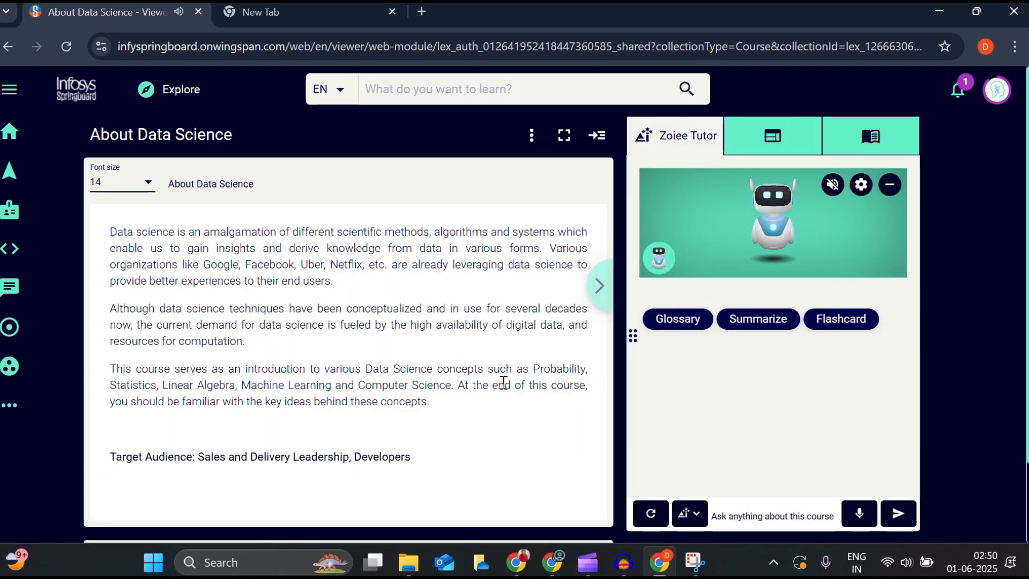
scroll(503, 382, down, 2)
scroll(499, 383, up, 2)
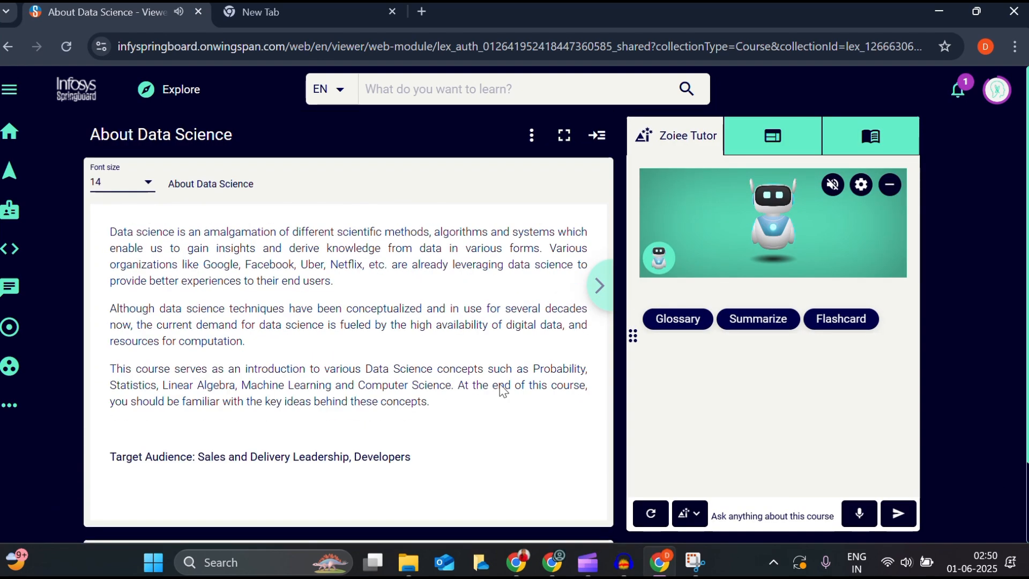
click(756, 135)
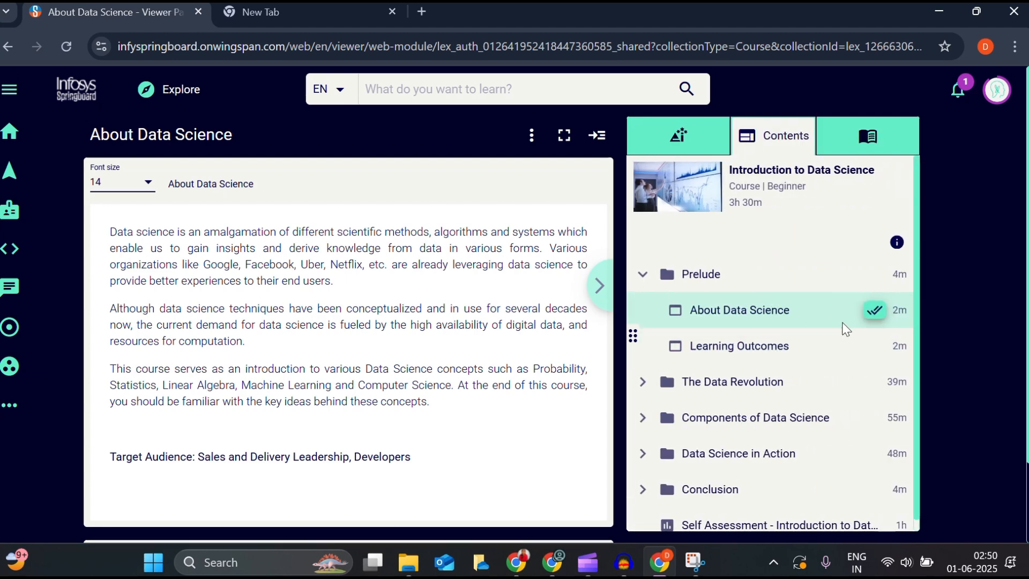
scroll(826, 338, down, 1)
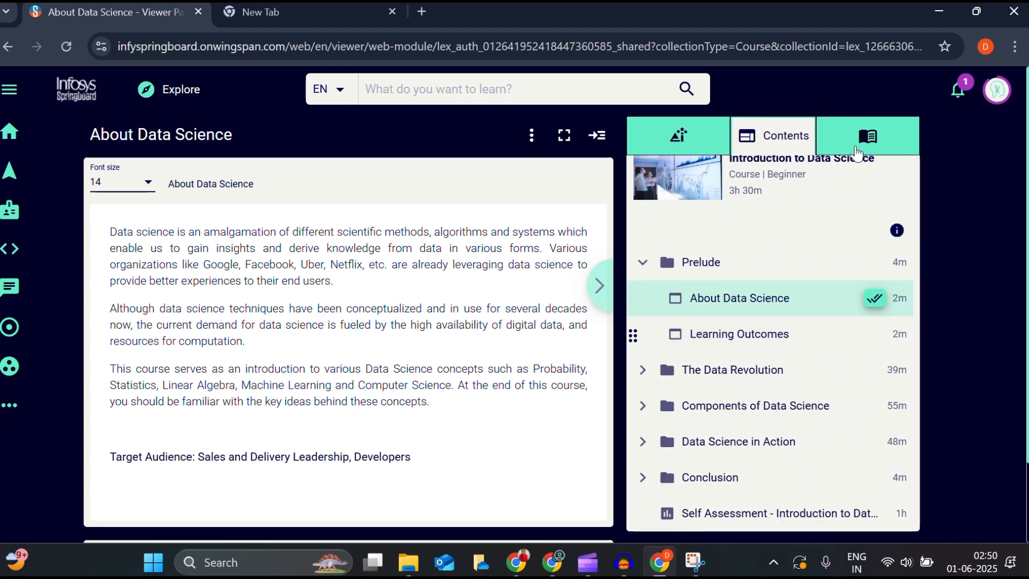
click(857, 150)
click(815, 357)
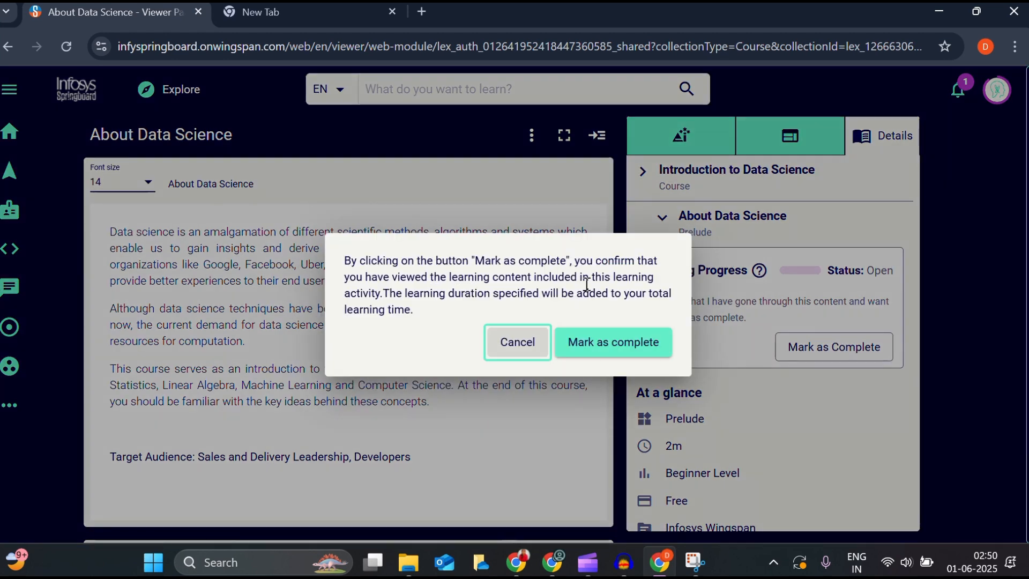
click(531, 351)
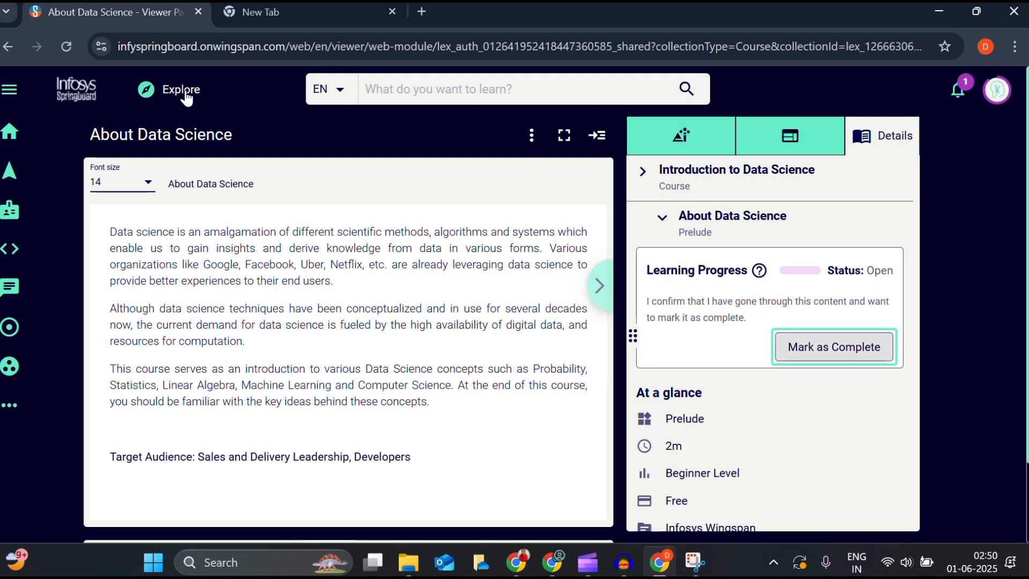
click(4, 49)
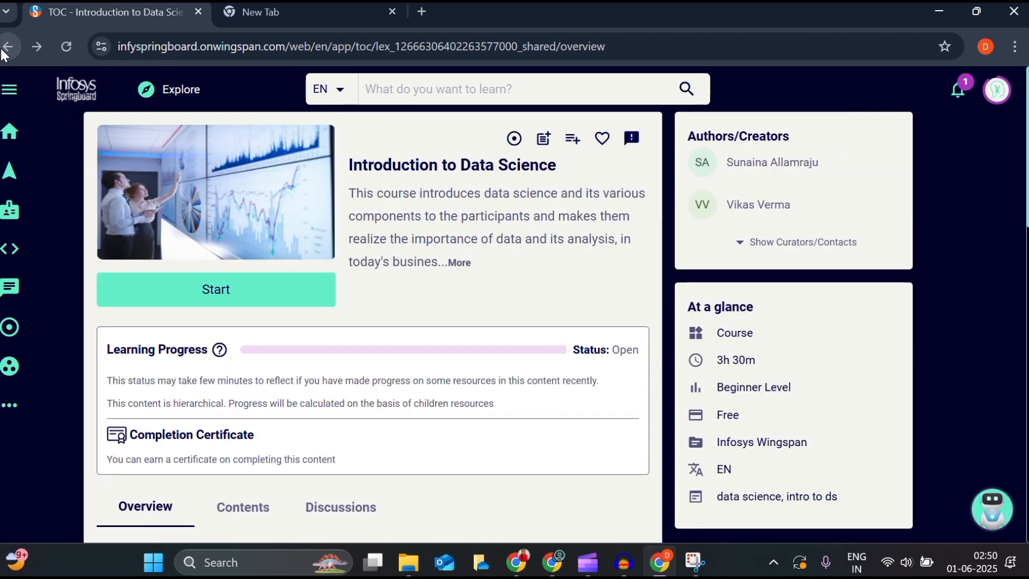
- Go back to the Virtual Internship 6.0 page and slide its course carousel to the OpenAI GPT courses
scroll(281, 369, down, 2)
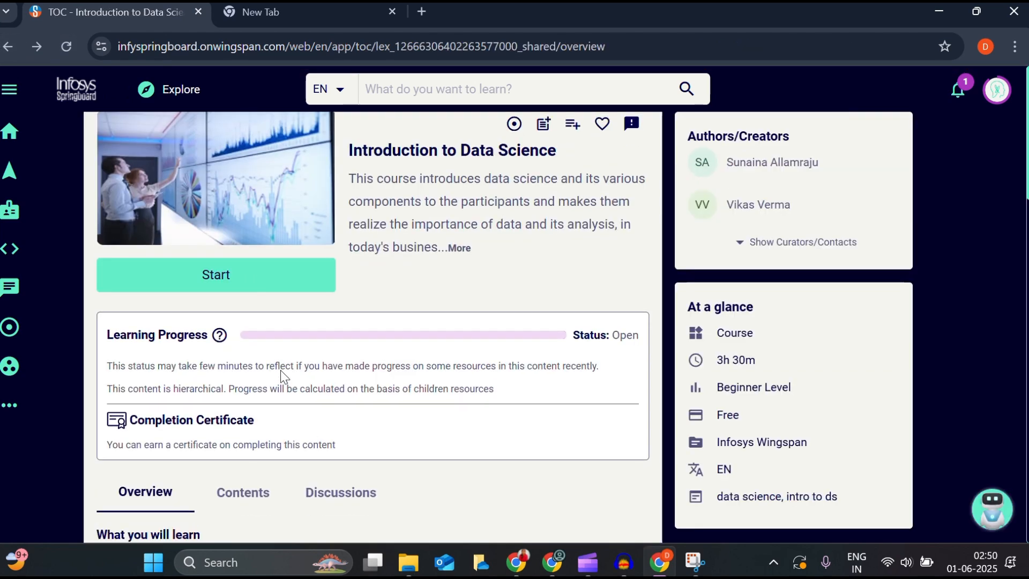
key(alt+Left)
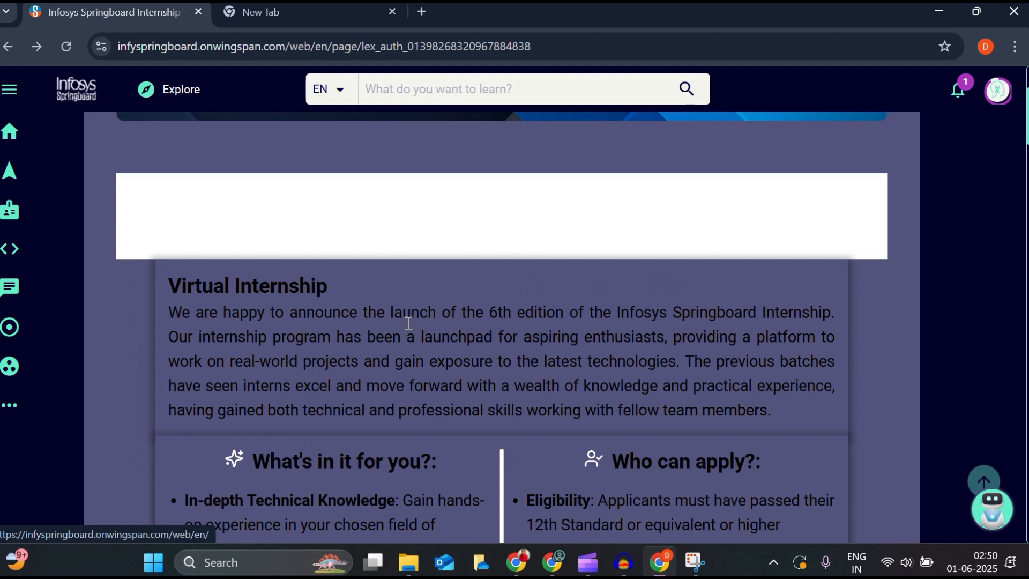
scroll(396, 395, down, 8)
scroll(401, 439, down, 2)
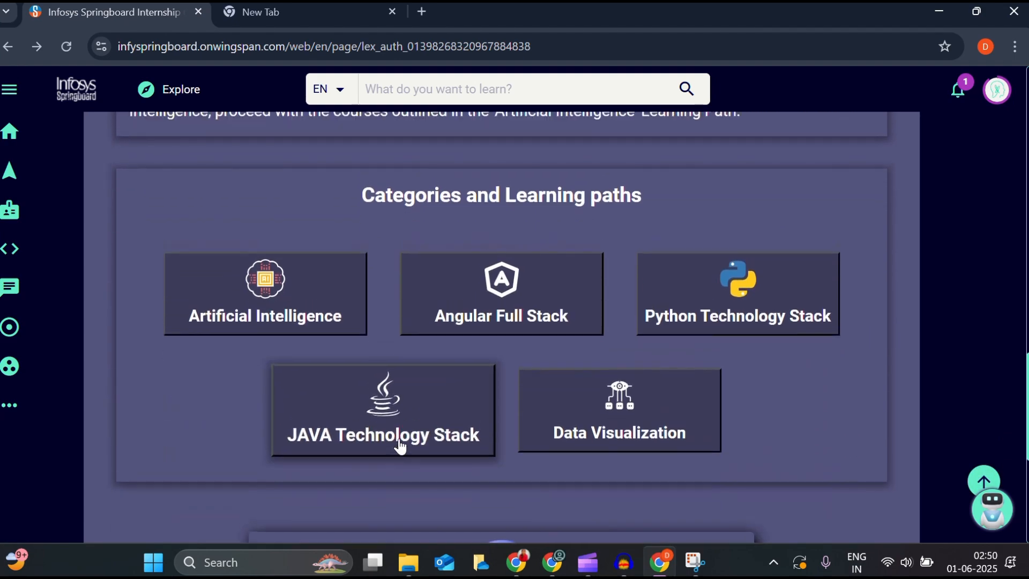
scroll(388, 462, down, 3)
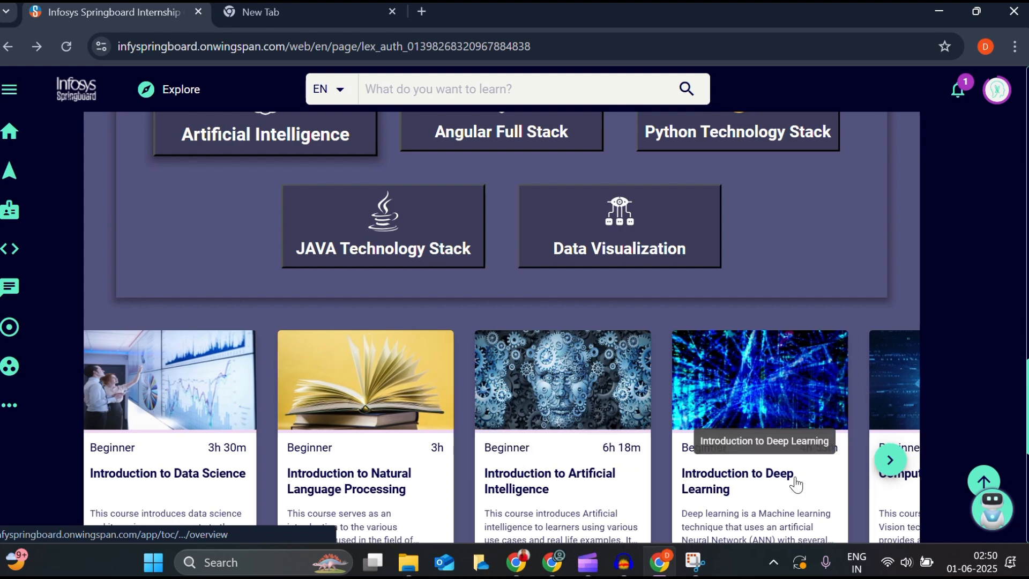
scroll(697, 476, right, 10)
scroll(716, 480, right, 10)
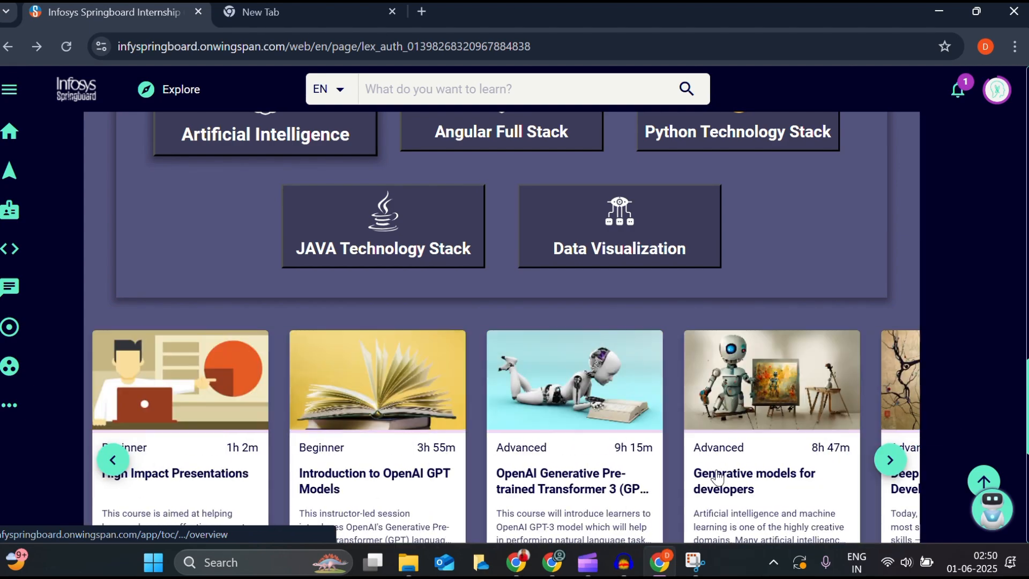